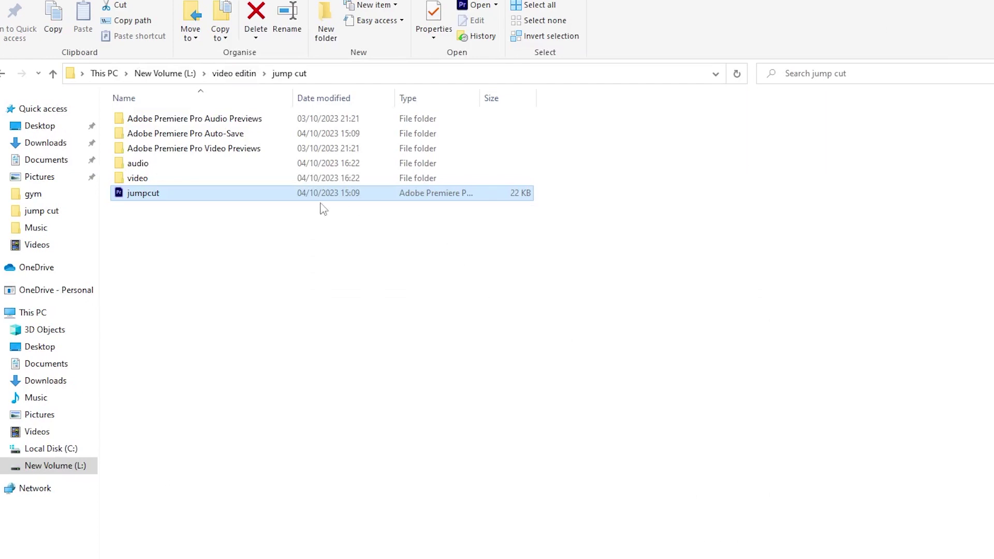
# Return to the jump cut folder and browse its audio and video folders.
pyautogui.click(53, 74)
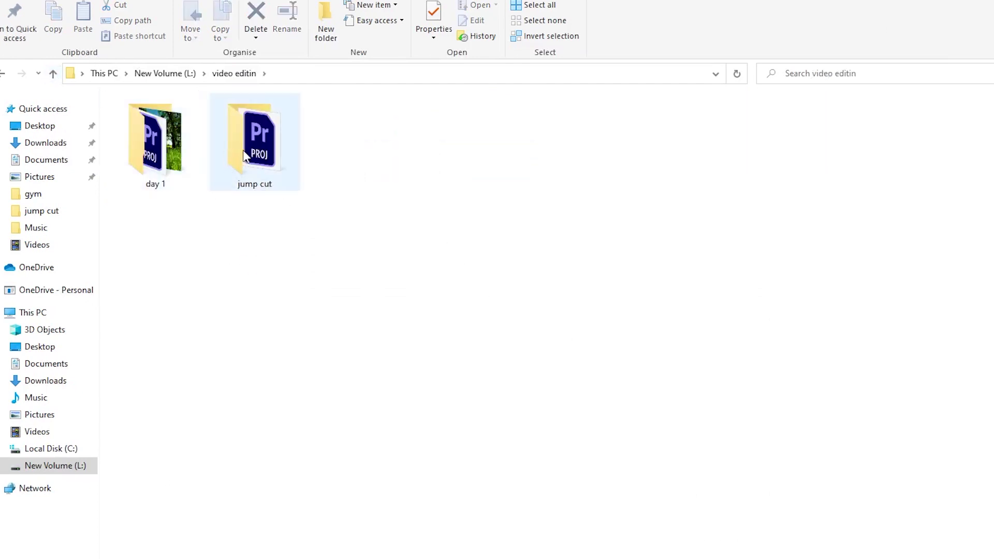
pyautogui.doubleClick(245, 157)
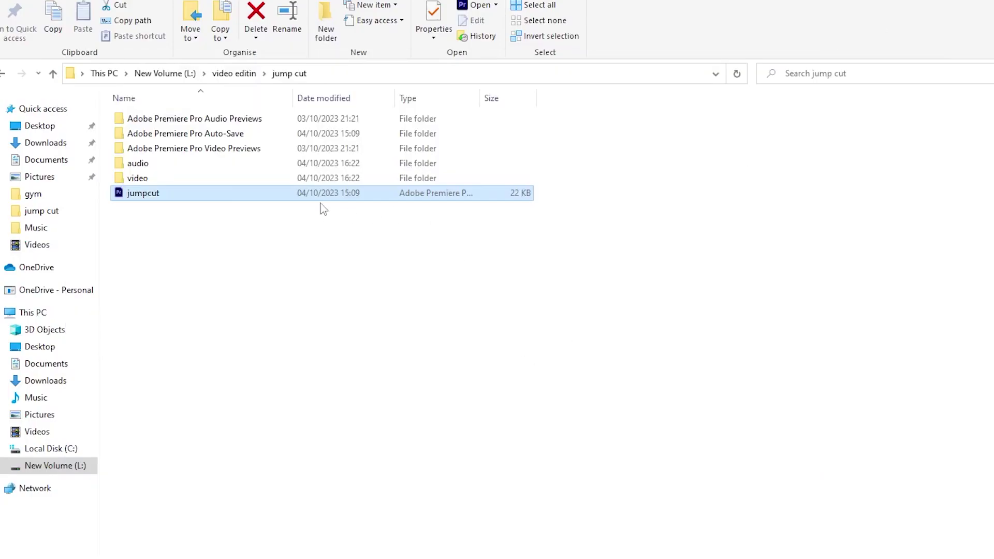
pyautogui.click(54, 76)
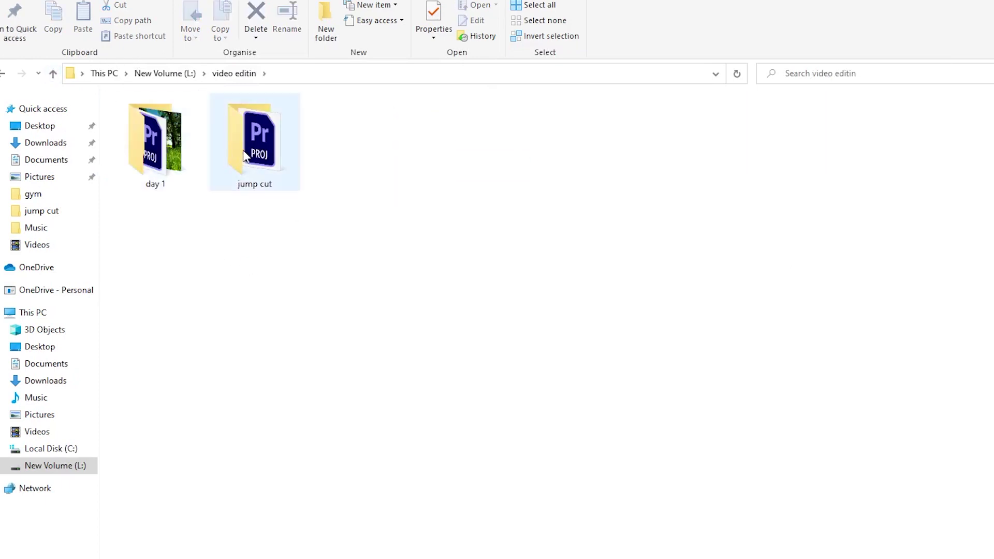
pyautogui.doubleClick(245, 155)
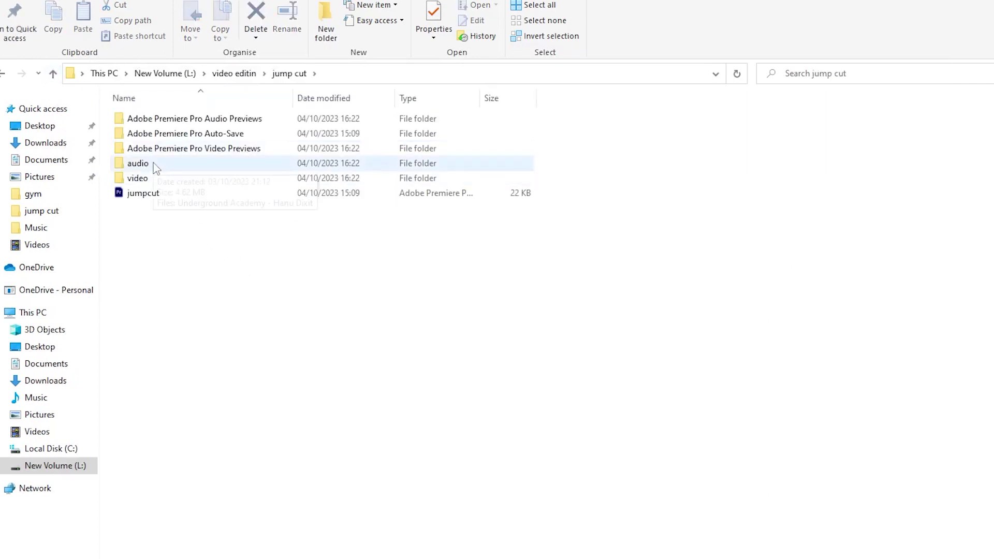
pyautogui.click(155, 165)
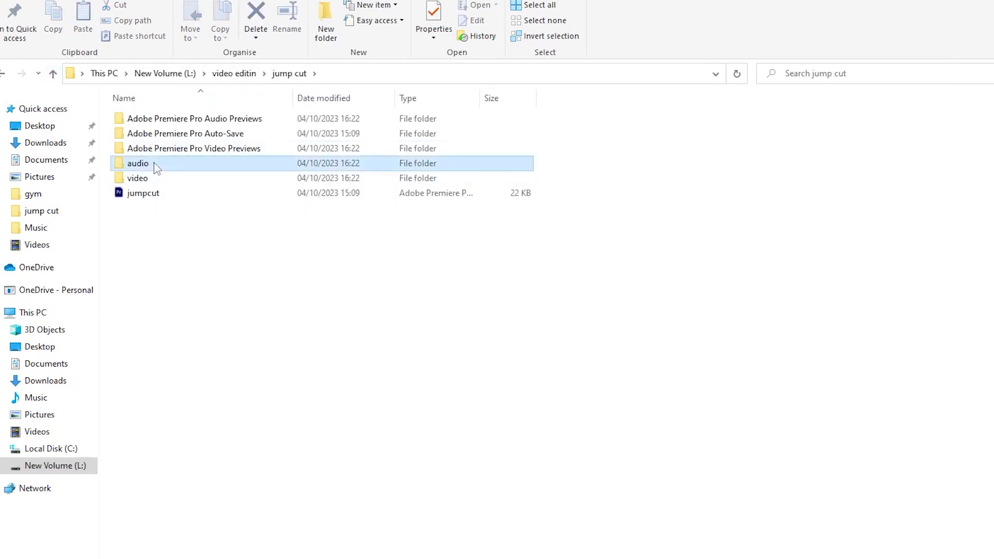
pyautogui.keyDown('shift'); pyautogui.click(158, 178); pyautogui.keyUp('shift')
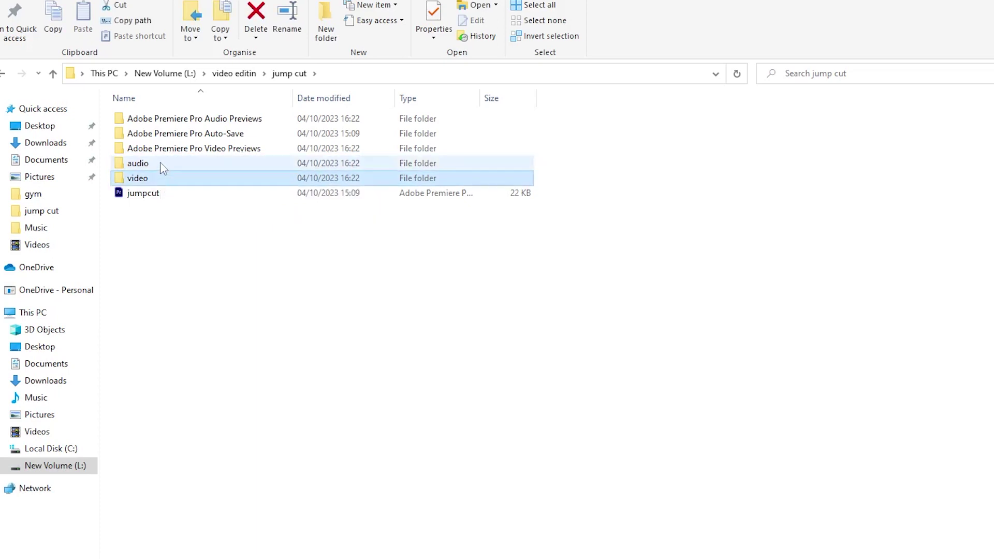
pyautogui.click(197, 299)
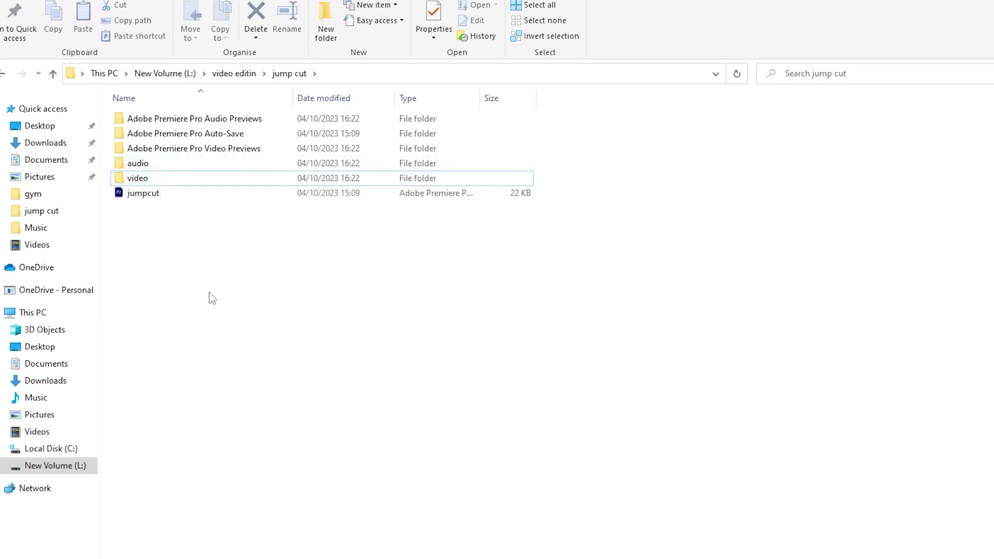
# Open the jumpcut project file in Premiere Pro.
pyautogui.click(180, 195)
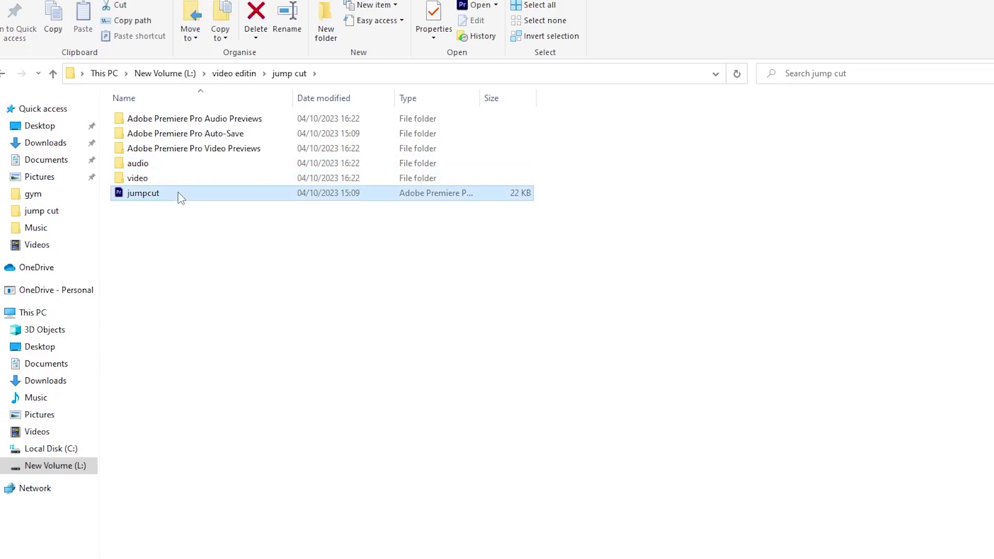
pyautogui.rightClick(179, 192)
pyautogui.click(212, 203)
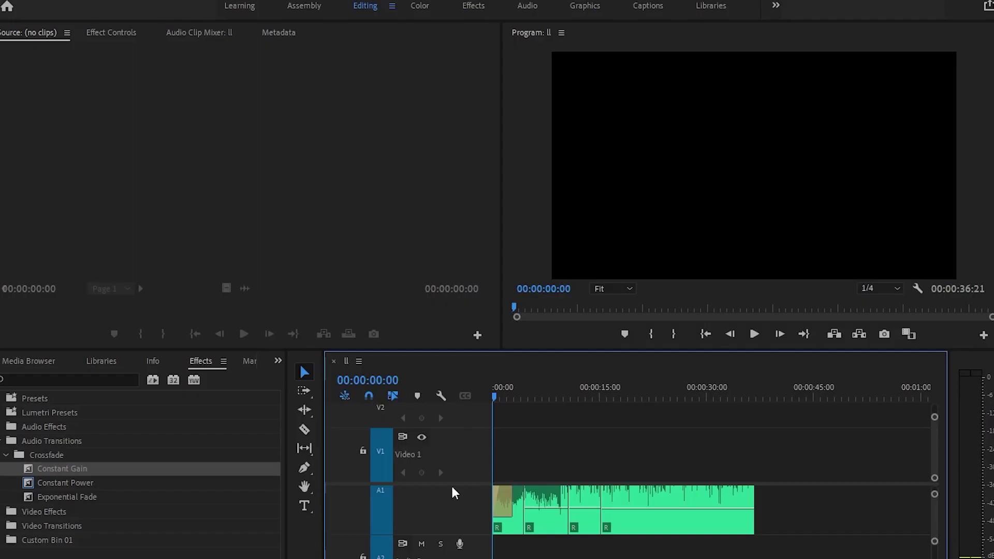
# Drag the six gym clips from the Project panel's video bin onto V1 above the music.
pyautogui.click(279, 361)
pyautogui.click(312, 378)
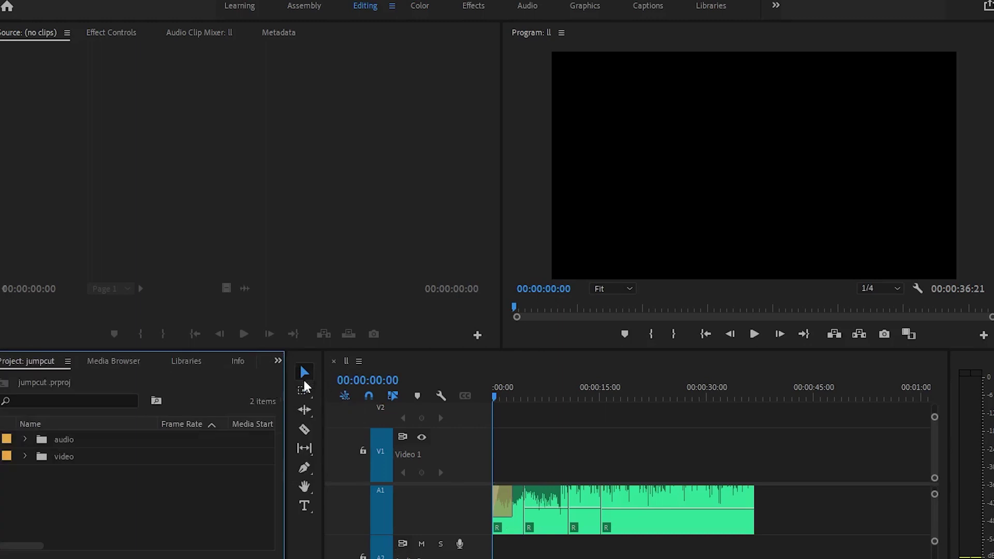
pyautogui.click(25, 457)
pyautogui.scroll(-2, 119, 487)
pyautogui.moveTo(133, 536)
pyautogui.mouseDown()
pyautogui.moveTo(129, 431)
pyautogui.moveTo(499, 460)
pyautogui.mouseUp()
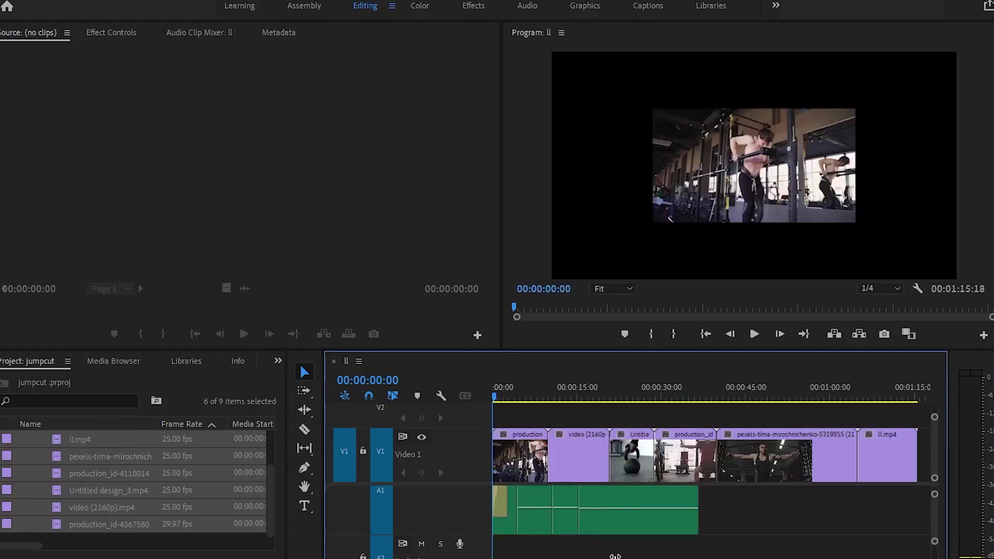
pyautogui.moveTo(615, 557); pyautogui.dragTo(688, 550)
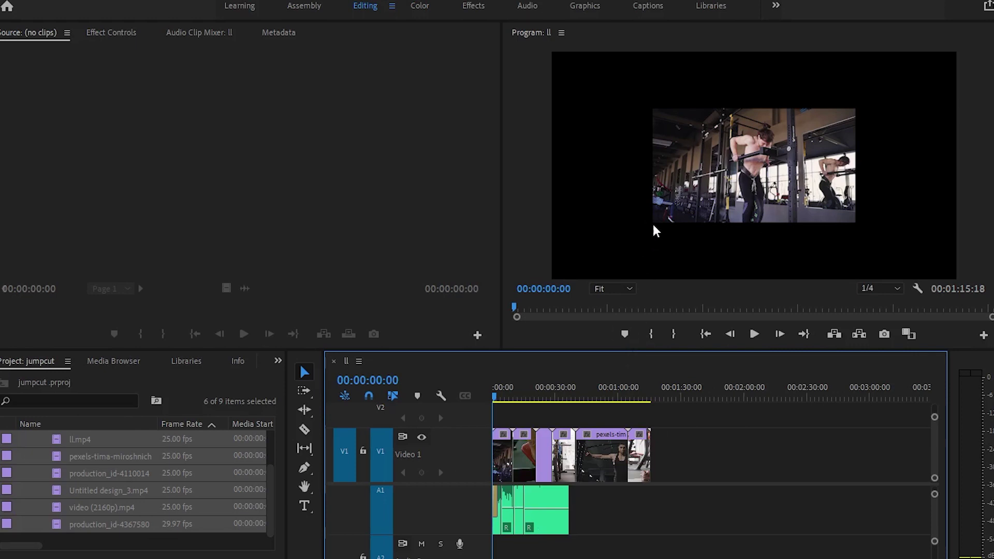
pyautogui.click(697, 197)
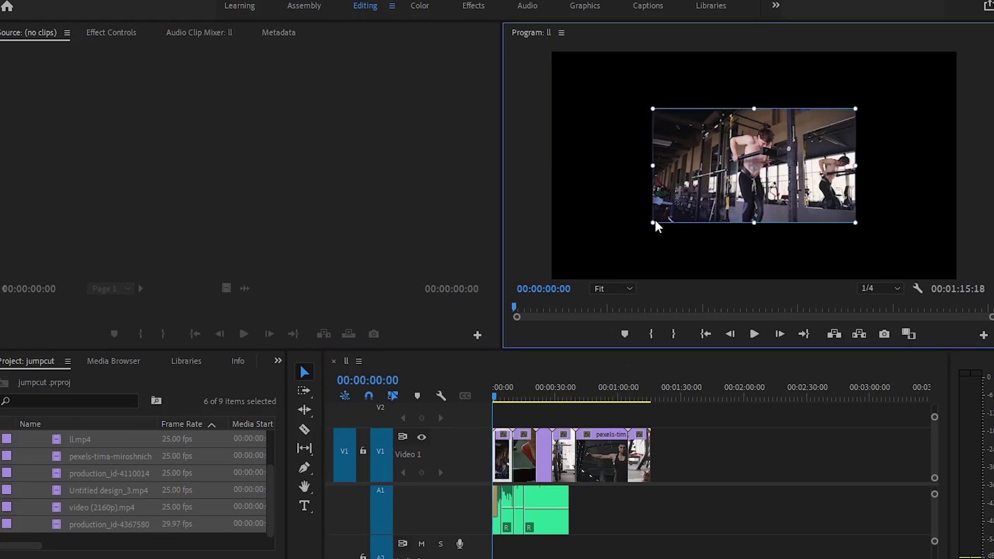
# Select all six V1 clips and apply Set to Frame Size so they fill the frame.
pyautogui.moveTo(653, 224); pyautogui.dragTo(592, 261)
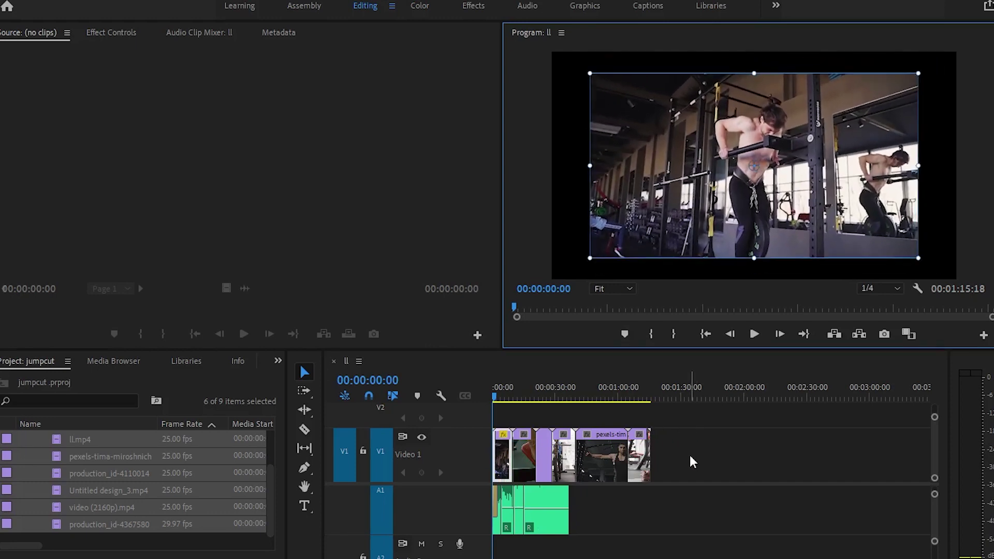
pyautogui.moveTo(798, 455); pyautogui.dragTo(504, 452)
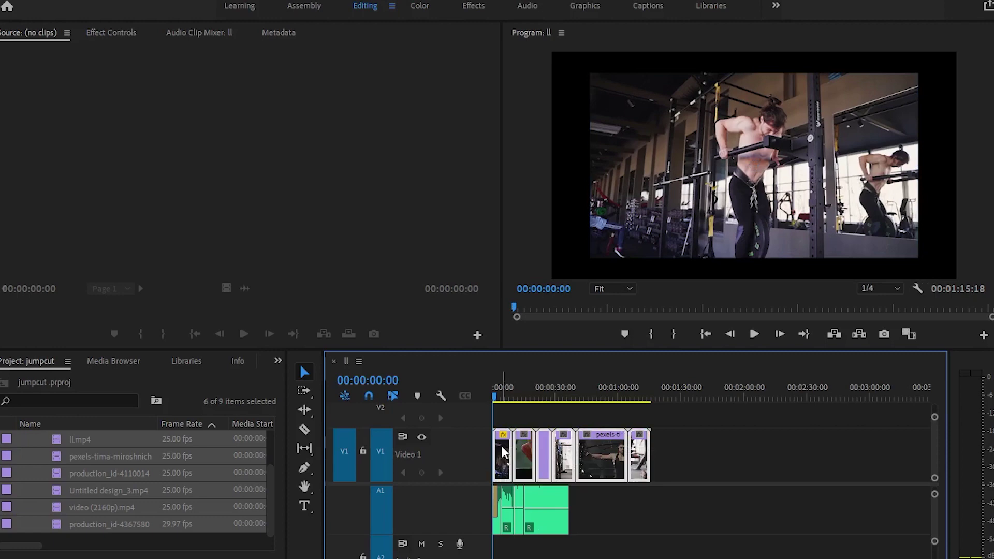
pyautogui.rightClick(503, 452)
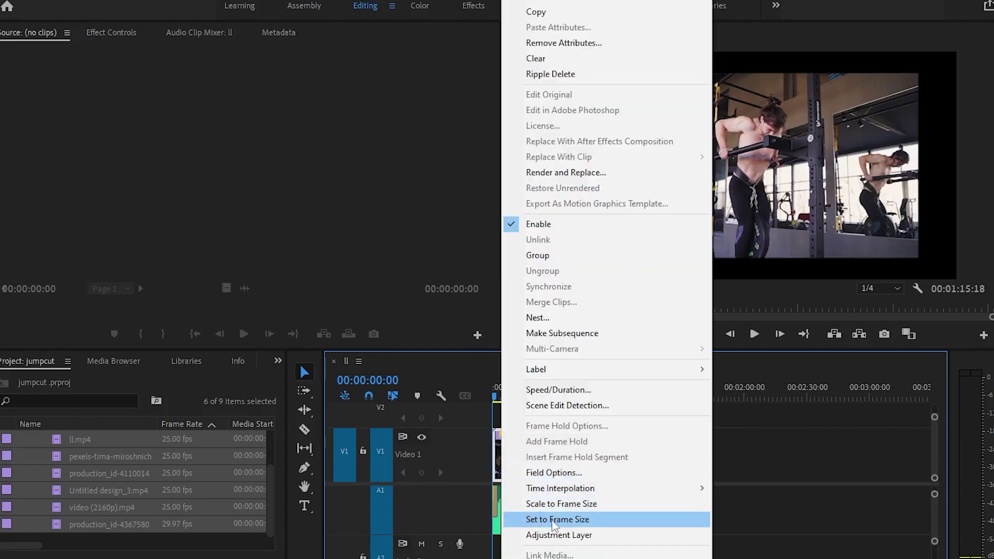
pyautogui.click(554, 520)
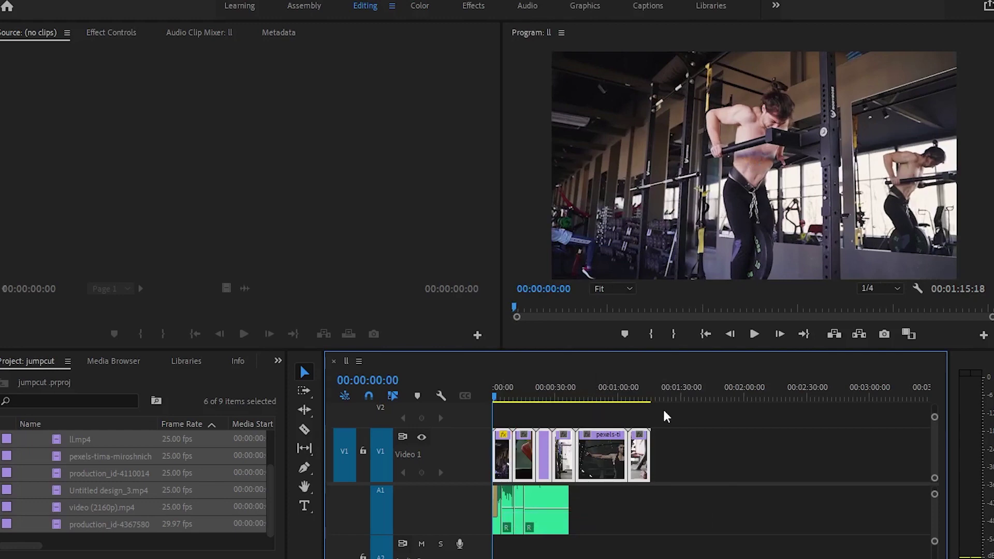
pyautogui.scroll(2, 613, 515)
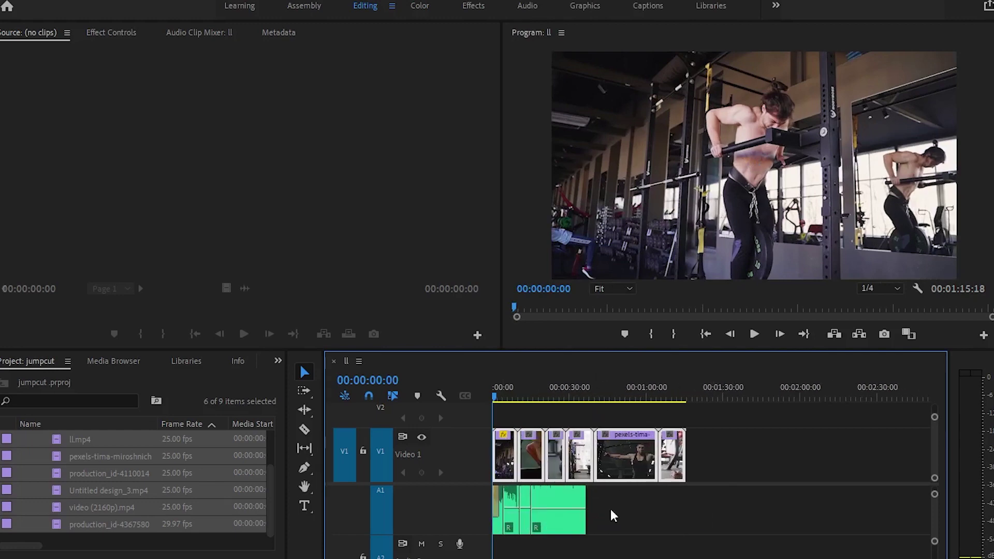
# Zoom into the timeline and make the video track taller to show thumbnails.
pyautogui.scroll(1, 598, 516)
pyautogui.scroll(1, 598, 516)
pyautogui.scroll(1, 598, 516)
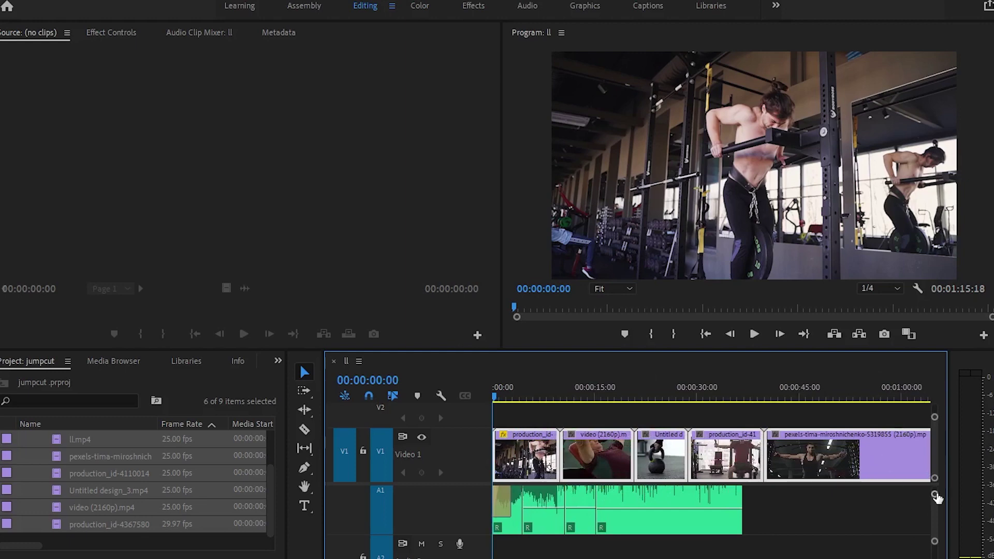
pyautogui.moveTo(936, 497); pyautogui.dragTo(937, 502)
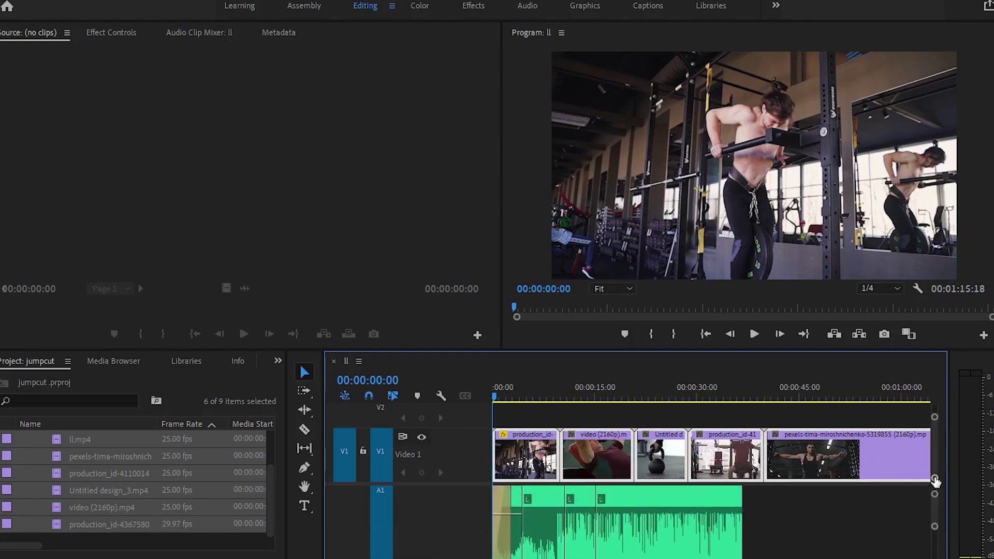
pyautogui.moveTo(935, 482); pyautogui.dragTo(936, 465)
# Extend the A1 music clip's end out to the end of the gym clips.
pyautogui.moveTo(746, 513); pyautogui.dragTo(895, 513)
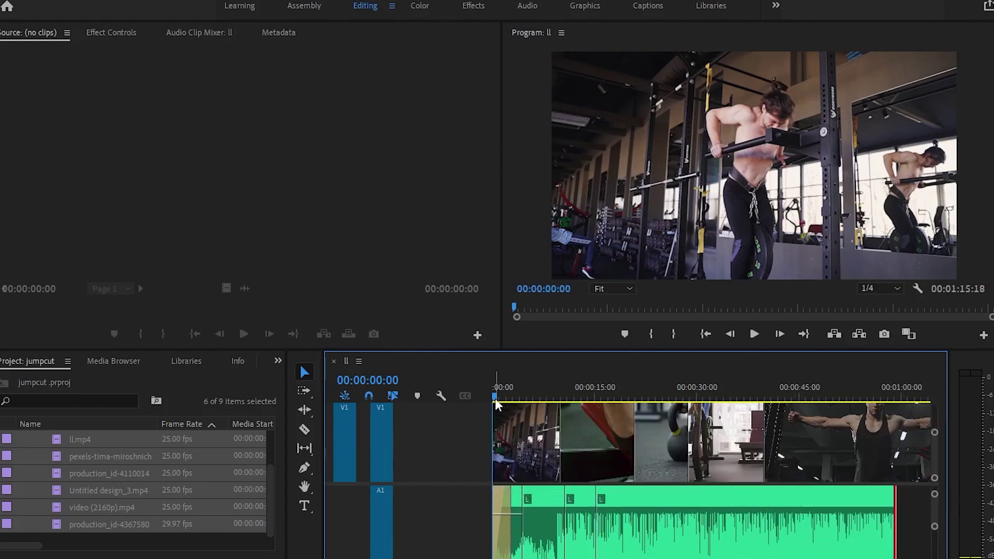
pyautogui.moveTo(493, 397); pyautogui.dragTo(496, 399)
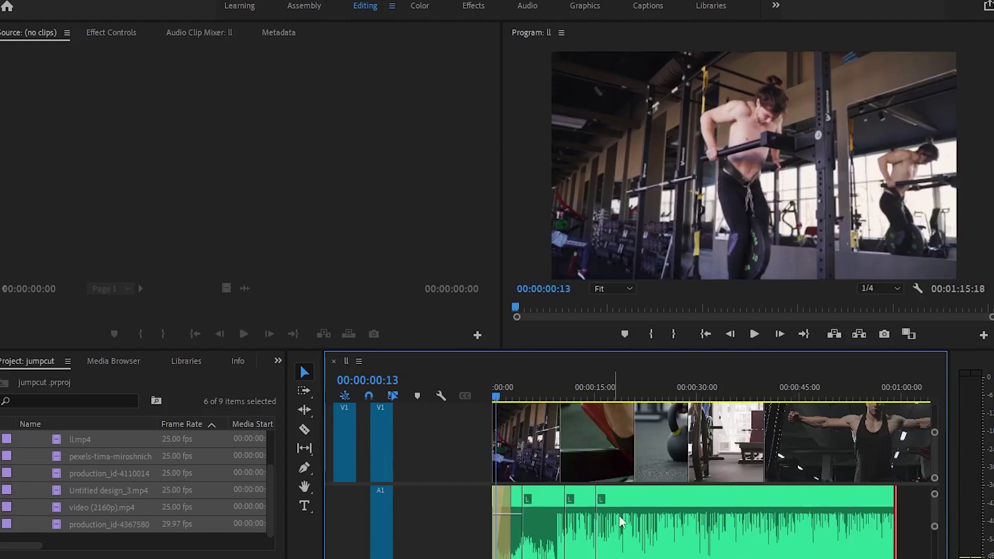
pyautogui.click(731, 511)
pyautogui.scroll(-2, 617, 526)
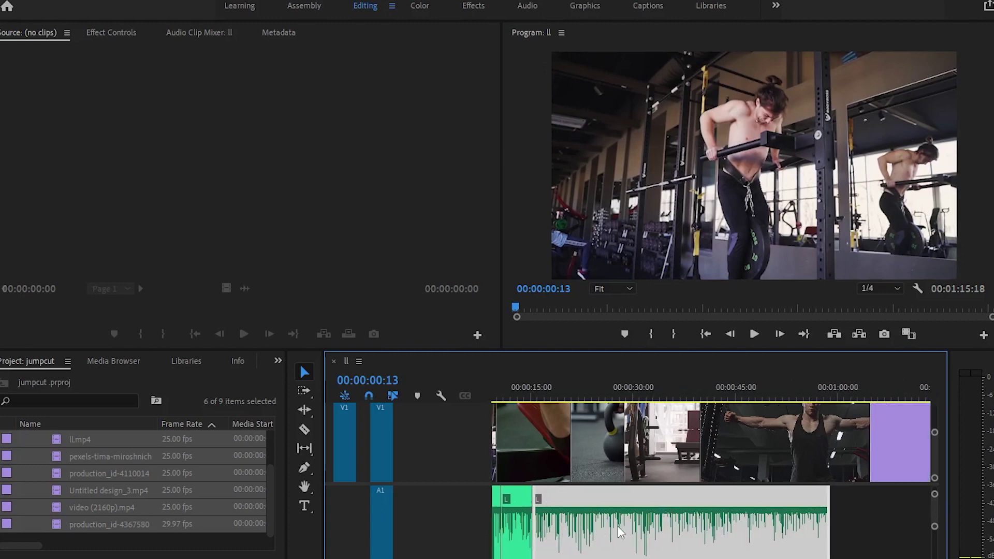
pyautogui.scroll(-3, 936, 524)
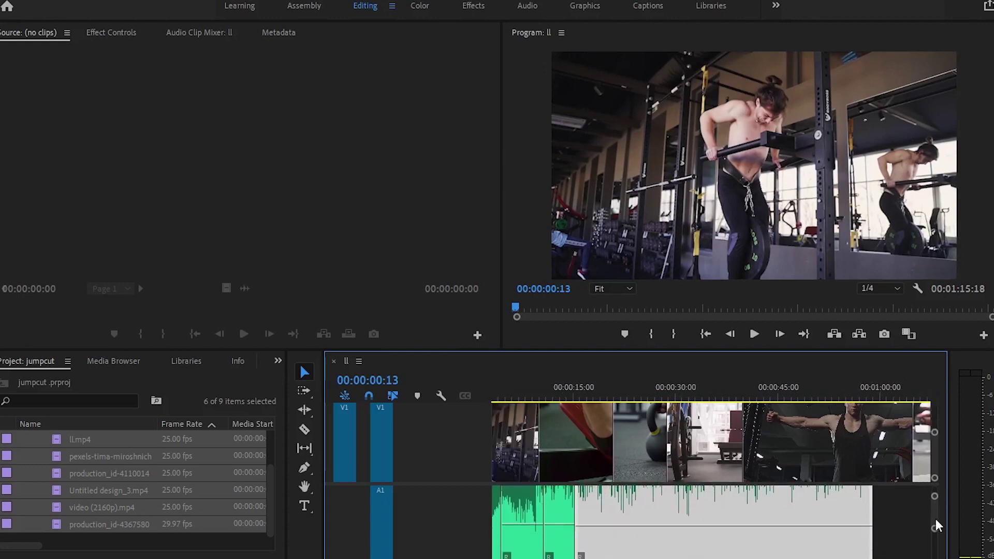
pyautogui.scroll(2, 634, 500)
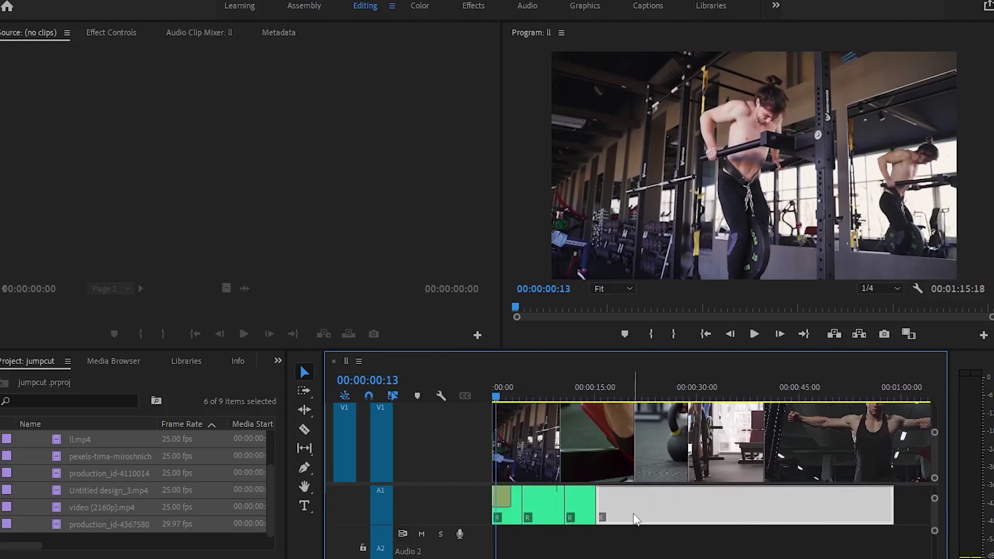
pyautogui.scroll(3, 634, 513)
# Open the Audio Clip Mixer and scrub through the sequence's first five seconds.
pyautogui.hotkey('shift', '9')
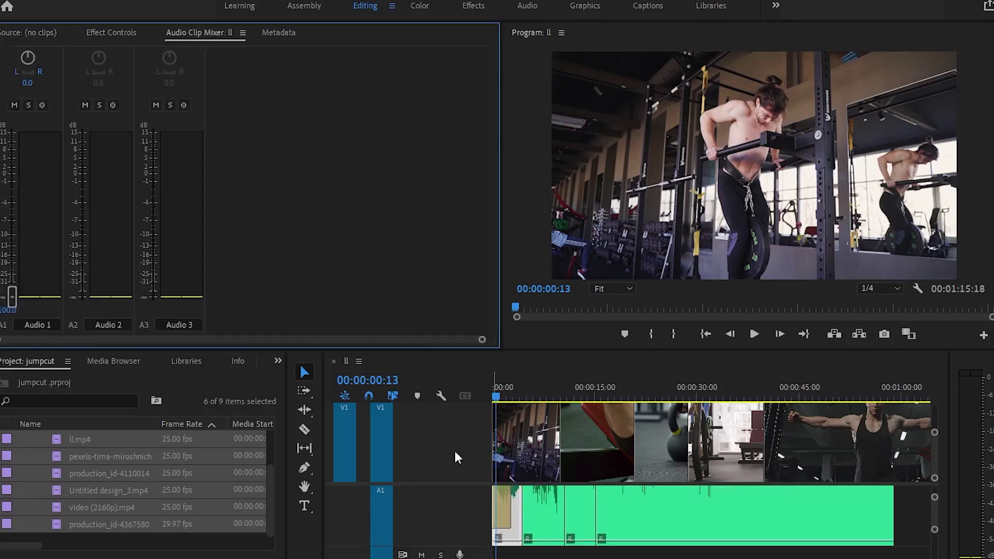
pyautogui.moveTo(498, 401); pyautogui.dragTo(543, 401)
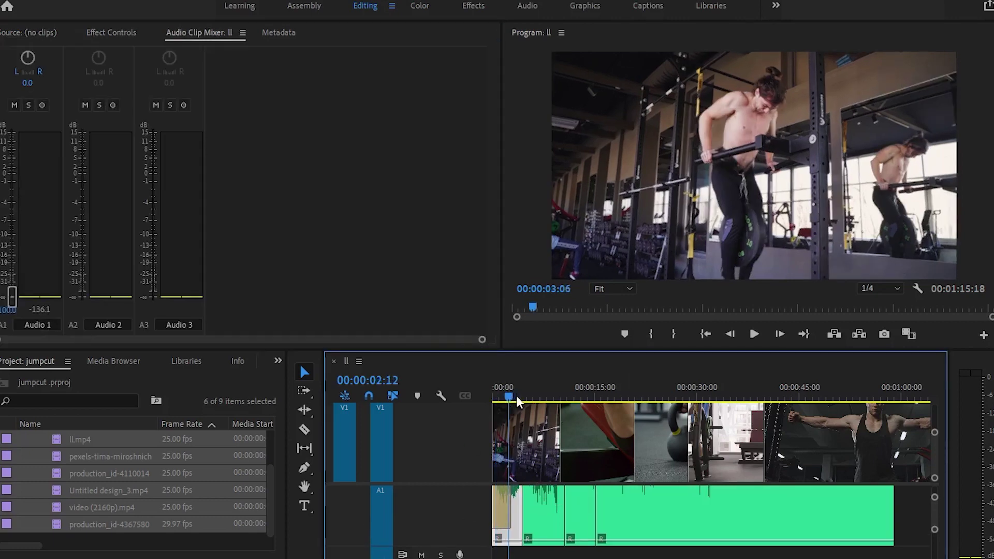
pyautogui.scroll(3, 939, 512)
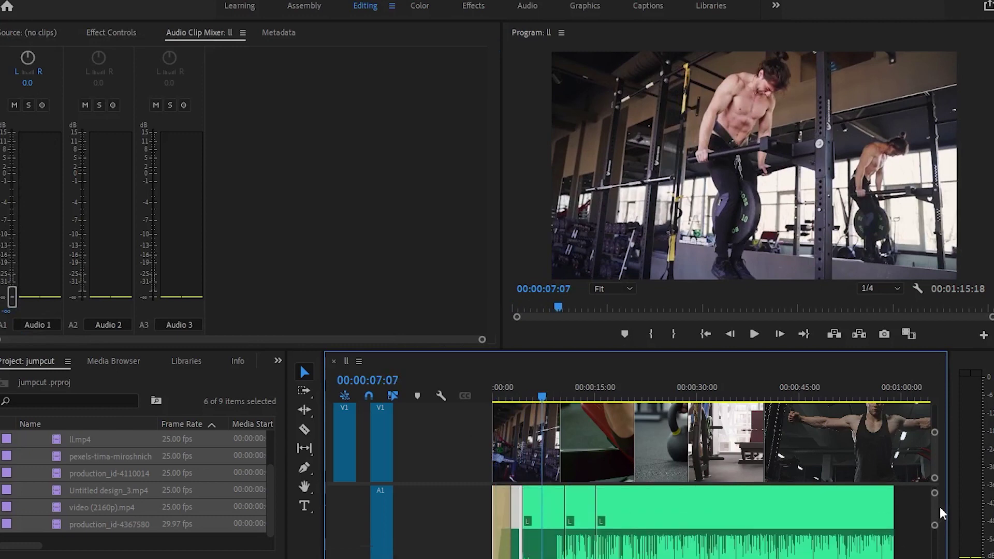
pyautogui.scroll(3, 560, 536)
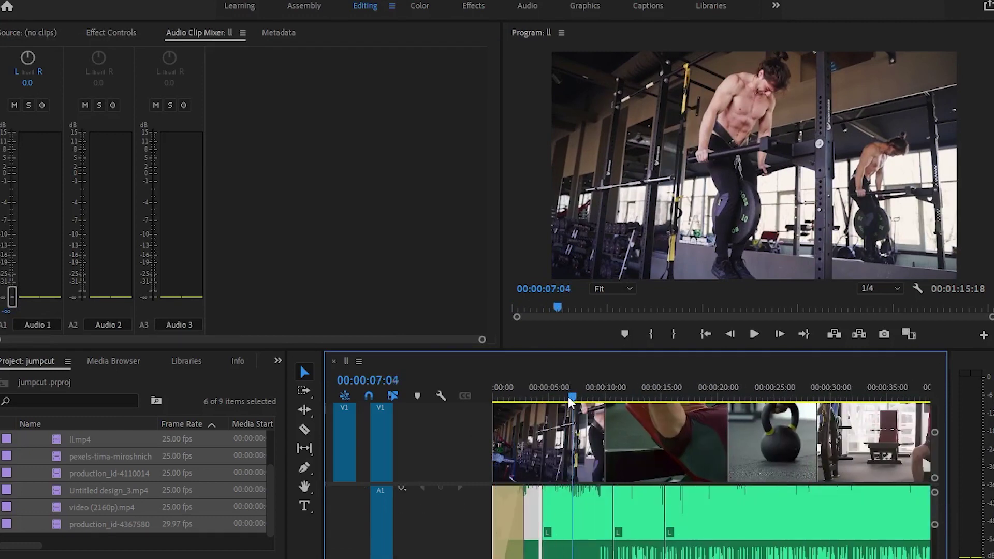
pyautogui.moveTo(574, 403); pyautogui.dragTo(549, 403)
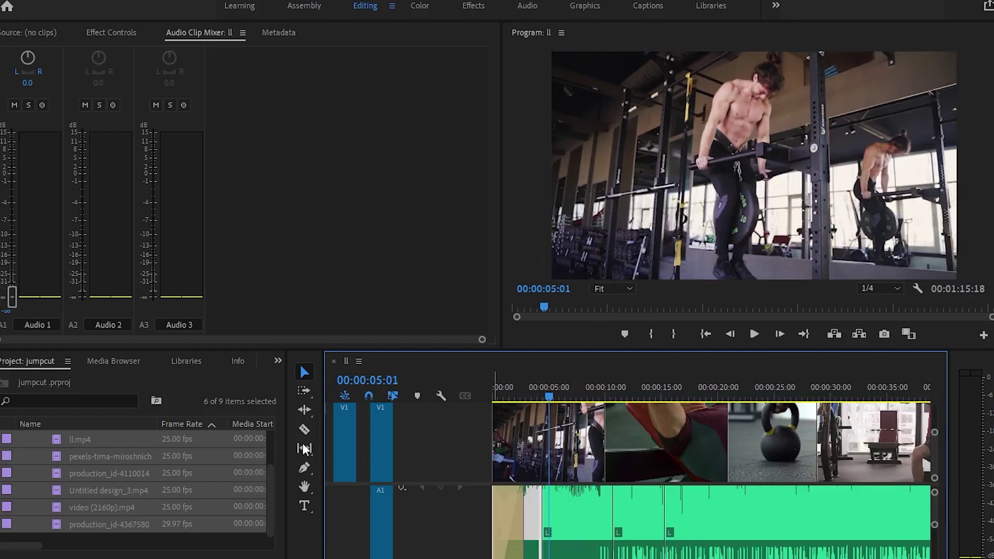
# Toggle the Razor tool, return to Selection, and drag the V1 track taller.
pyautogui.press('c')
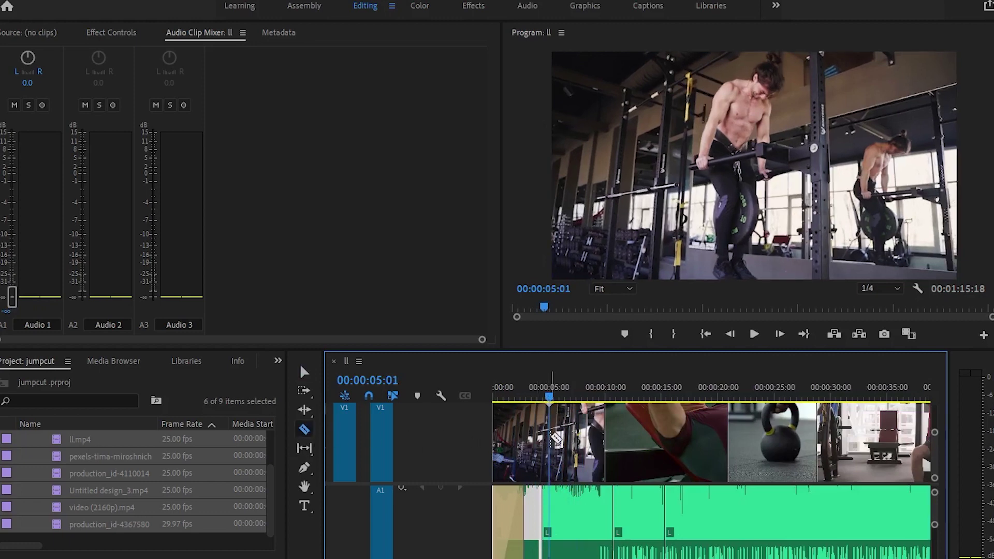
pyautogui.press('v')
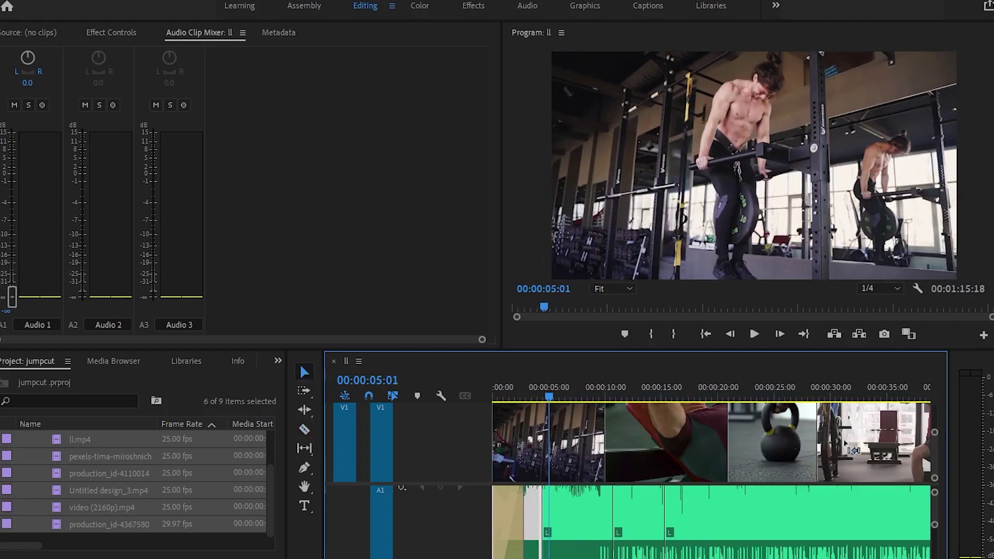
pyautogui.moveTo(935, 432)
pyautogui.mouseDown()
pyautogui.moveTo(939, 452)
pyautogui.moveTo(936, 393)
pyautogui.mouseUp()
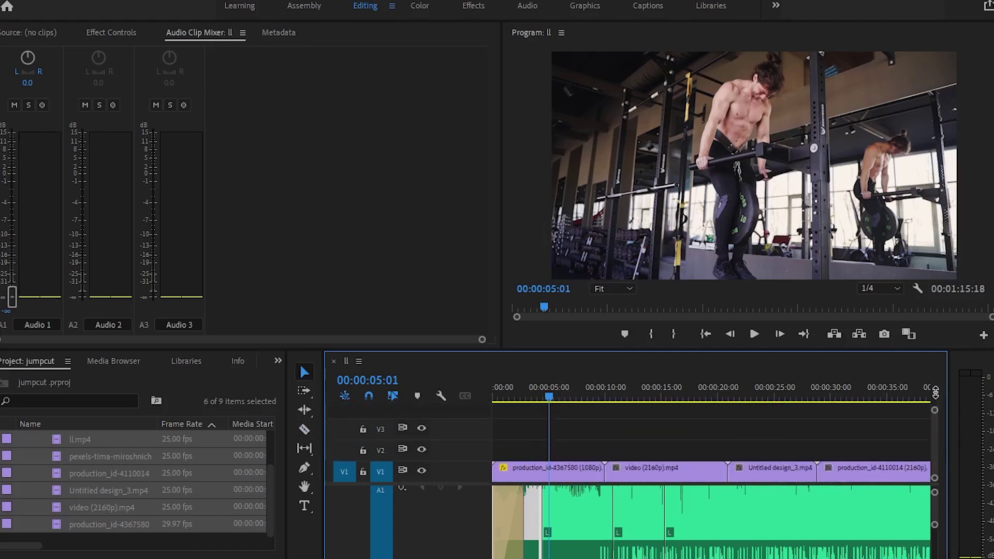
# Split production_id-4367580 on the beat at 05:10.
pyautogui.moveTo(936, 393); pyautogui.dragTo(936, 395)
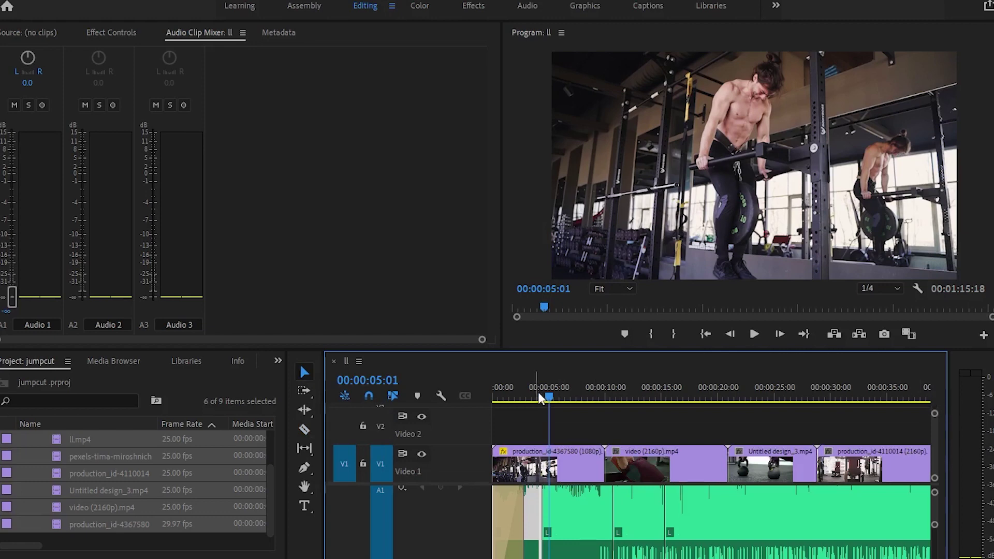
pyautogui.moveTo(547, 397)
pyautogui.mouseDown()
pyautogui.moveTo(536, 397)
pyautogui.moveTo(552, 396)
pyautogui.mouseUp()
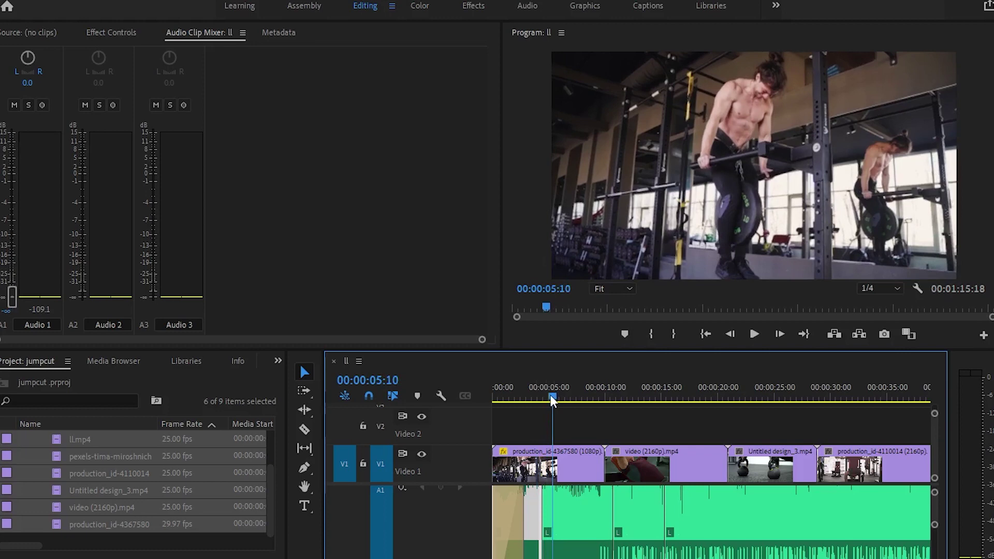
pyautogui.hotkey('ctrl', 'k')
pyautogui.moveTo(552, 399)
pyautogui.mouseDown()
pyautogui.moveTo(535, 399)
pyautogui.moveTo(548, 399)
pyautogui.mouseUp()
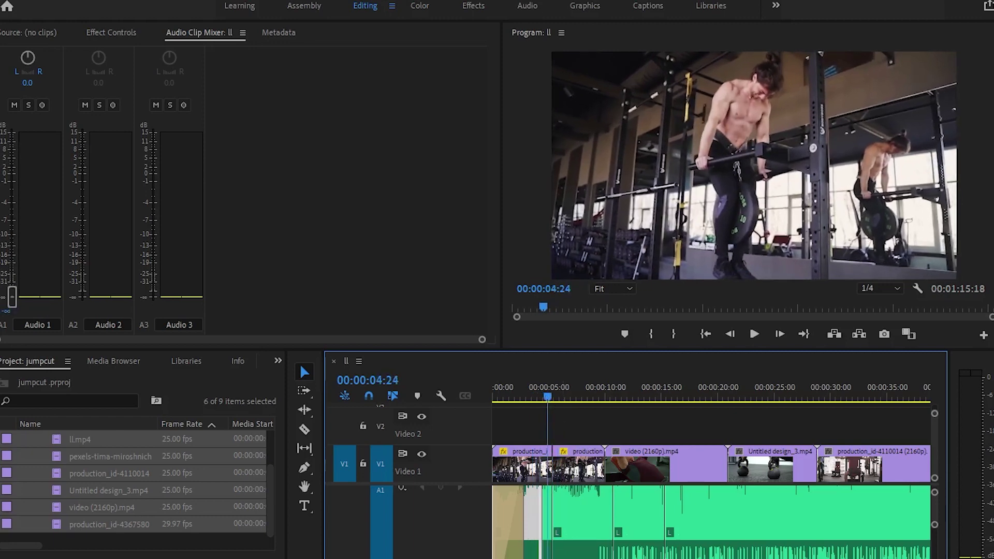
pyautogui.press('=')
pyautogui.press('=')
# Delete the unwanted portion and its gap so video (2160p) follows directly.
pyautogui.moveTo(617, 399); pyautogui.dragTo(577, 400)
pyautogui.click(697, 455)
pyautogui.press('Delete')
pyautogui.click(677, 469)
pyautogui.press('Delete')
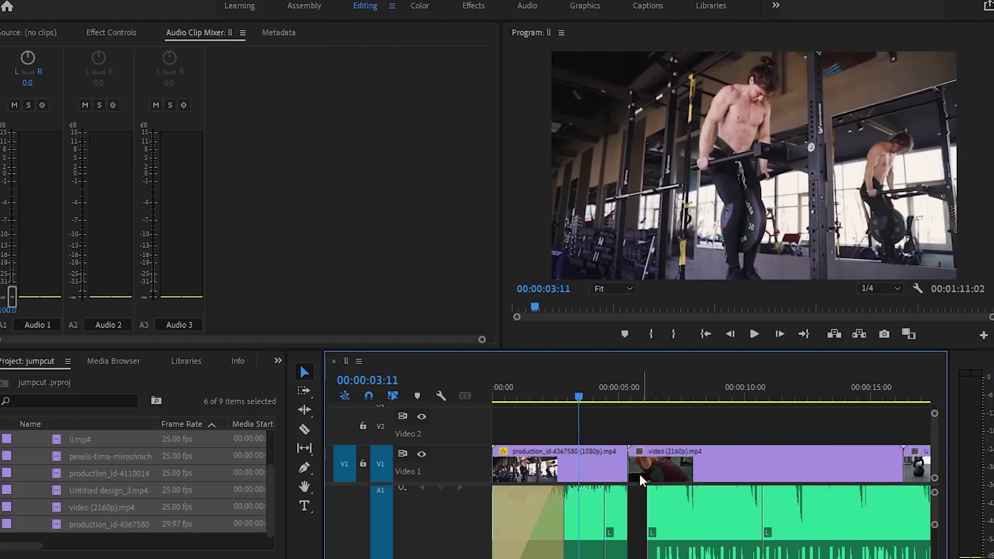
pyautogui.moveTo(668, 519); pyautogui.dragTo(669, 519)
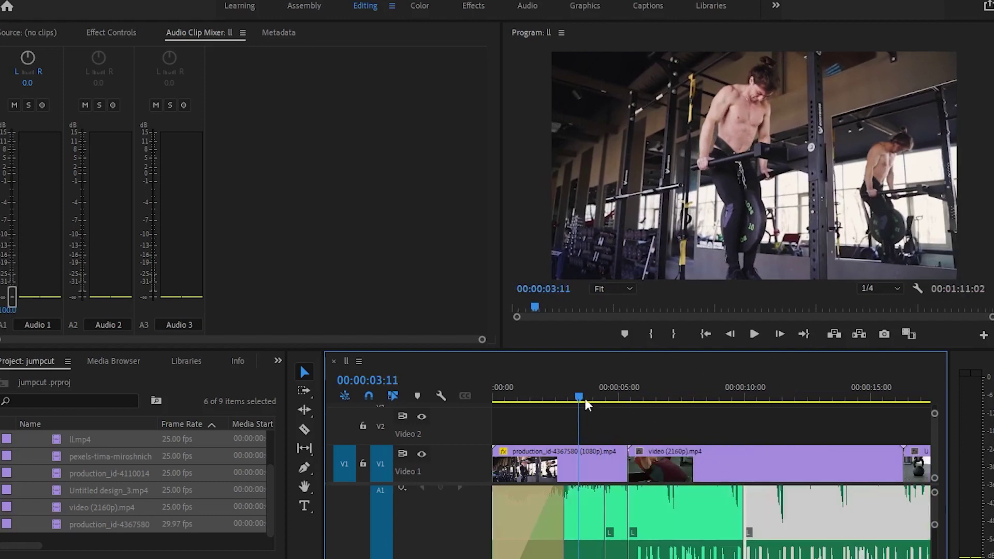
# Split the video (2160p) clip at the 08:24 and 09:22 beats.
pyautogui.moveTo(582, 396); pyautogui.dragTo(704, 398)
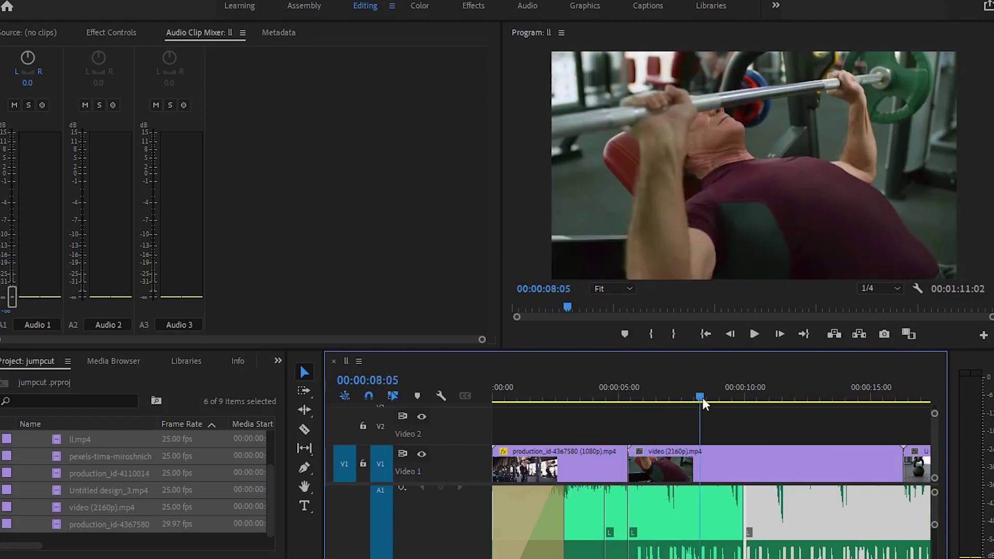
pyautogui.moveTo(703, 398); pyautogui.dragTo(719, 398)
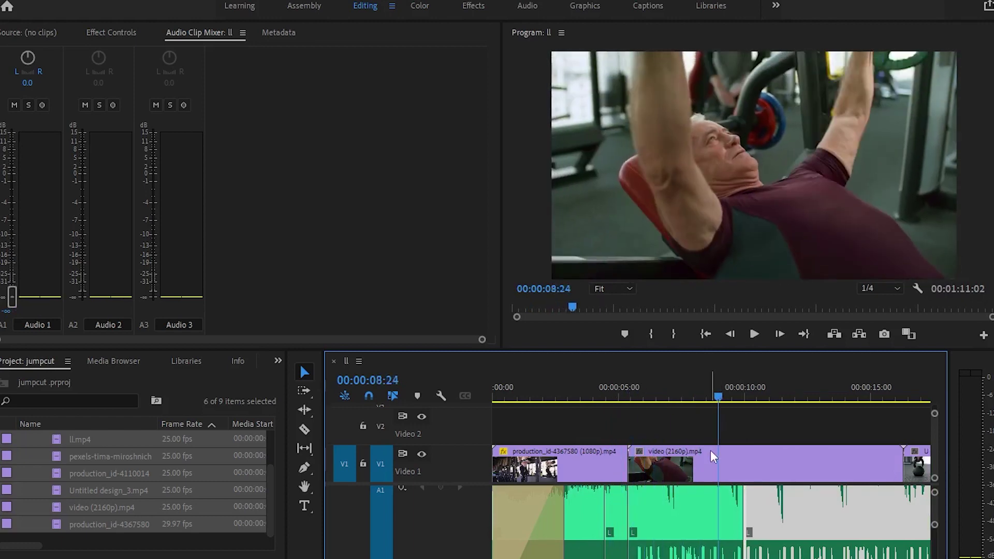
pyautogui.hotkey('ctrl', 'k')
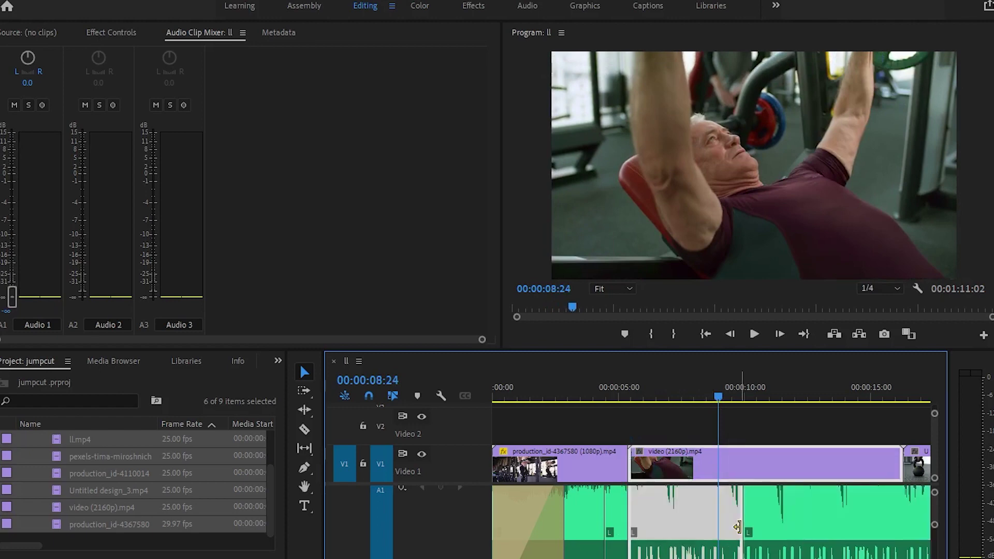
pyautogui.click(687, 399)
pyautogui.click(705, 426)
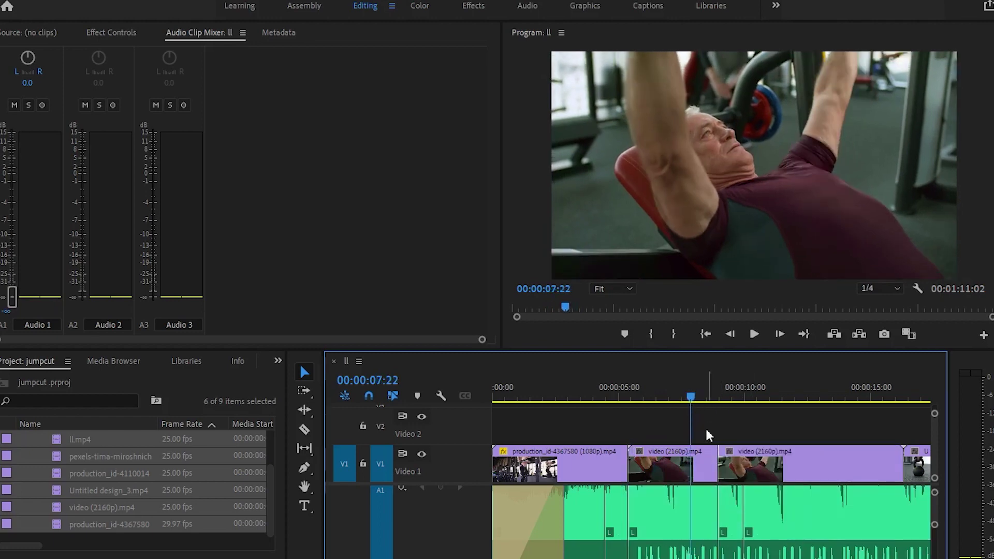
pyautogui.moveTo(691, 397); pyautogui.dragTo(743, 396)
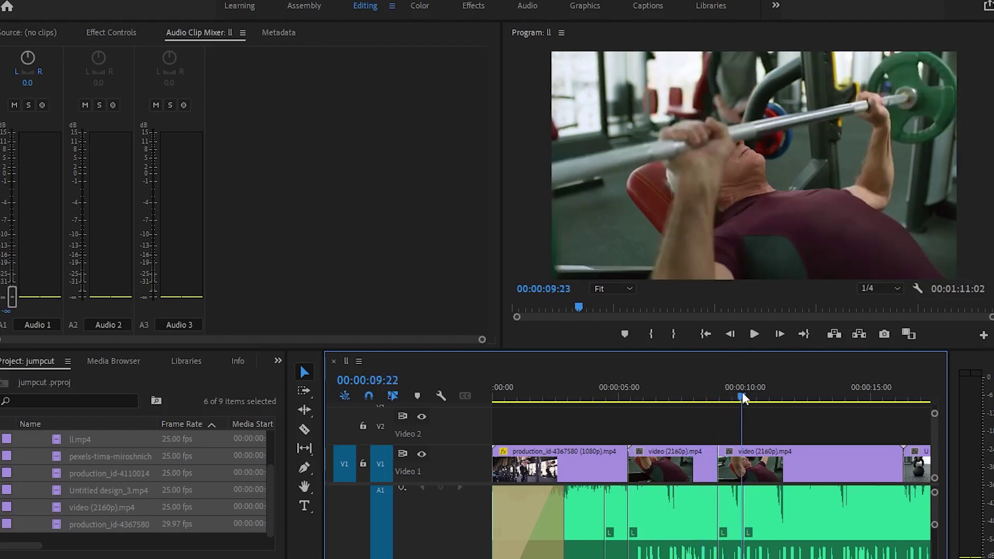
pyautogui.hotkey('ctrl', 'k')
# Delete the short piece between the cuts and close the resulting gap.
pyautogui.click(730, 465)
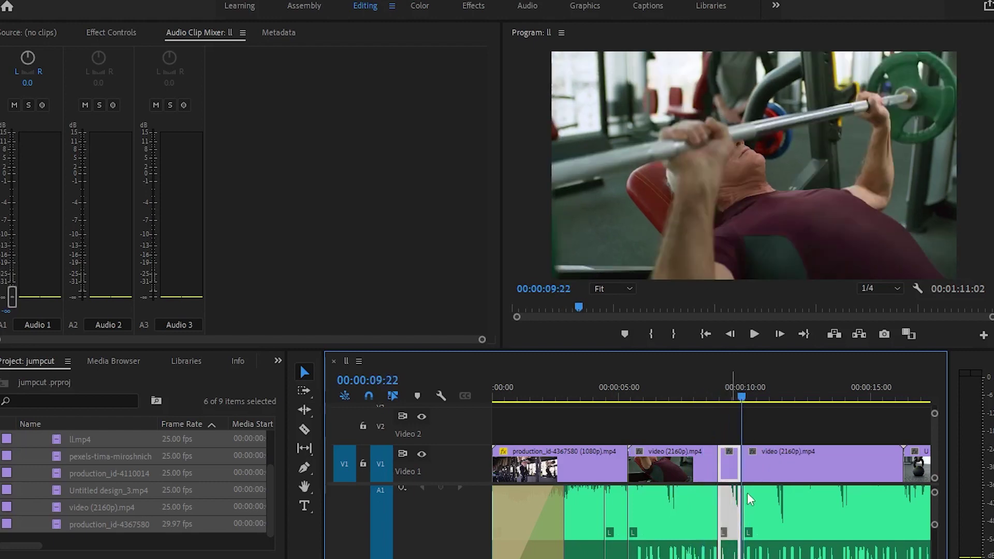
pyautogui.press('Delete')
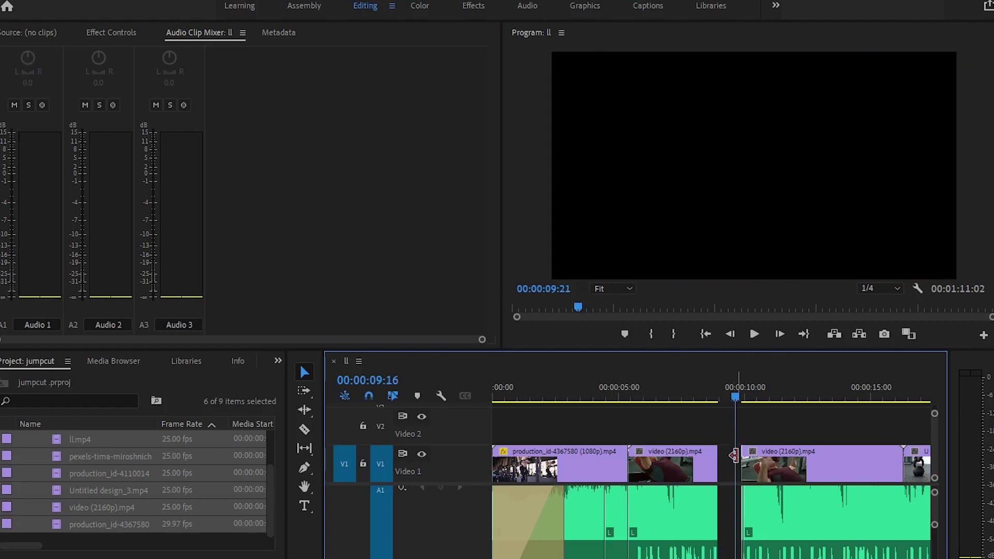
pyautogui.click(734, 455)
pyautogui.press('Delete')
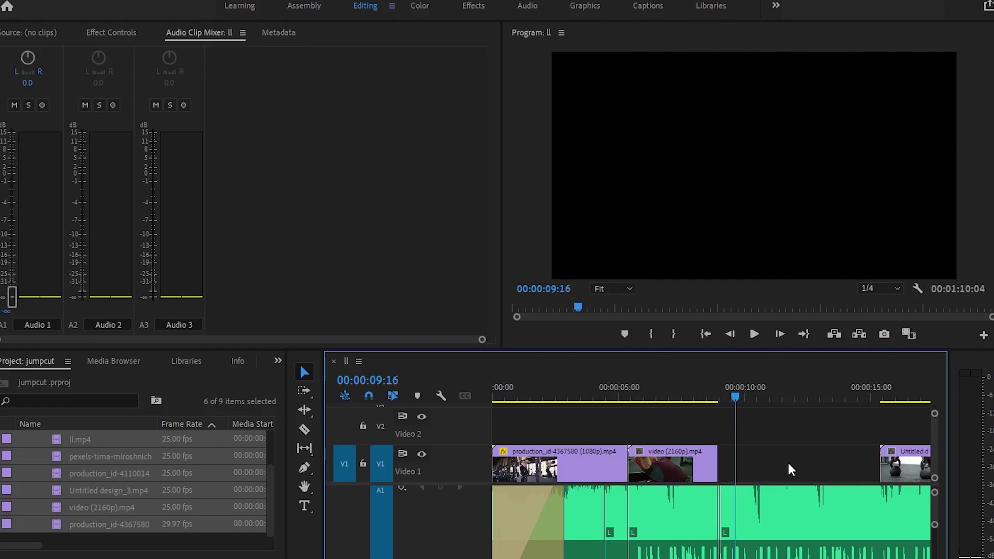
# Move Untitled design_3 left so it butts against the trimmed video (2160p) clip.
pyautogui.moveTo(898, 464); pyautogui.dragTo(727, 426)
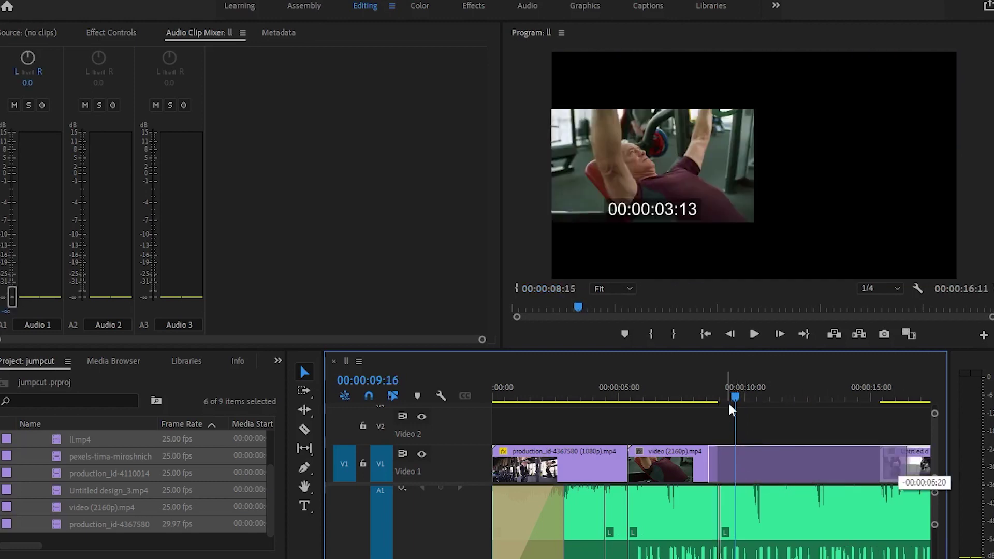
pyautogui.press('Escape')
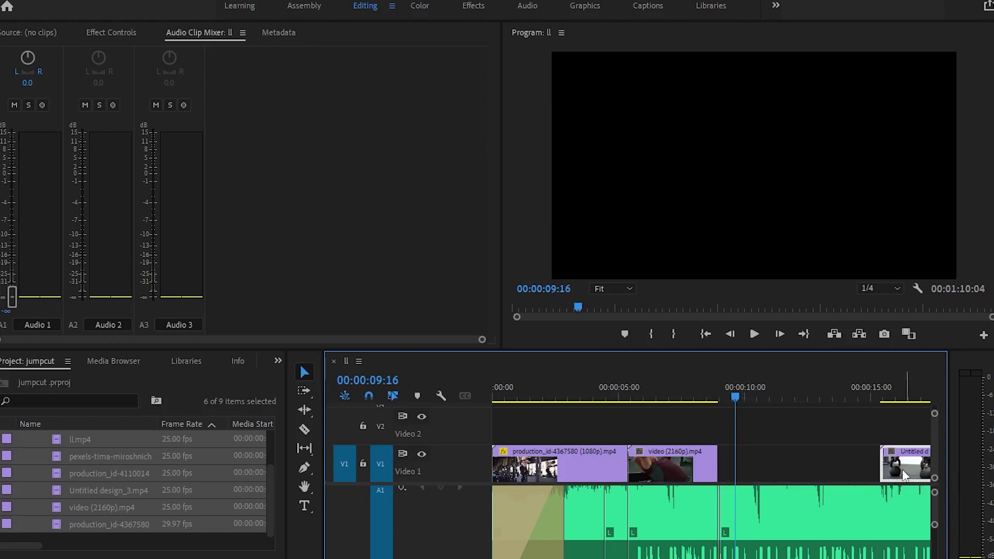
pyautogui.moveTo(903, 475); pyautogui.dragTo(744, 463)
pyautogui.moveTo(729, 400)
pyautogui.mouseDown()
pyautogui.moveTo(718, 401)
pyautogui.moveTo(776, 399)
pyautogui.mouseUp()
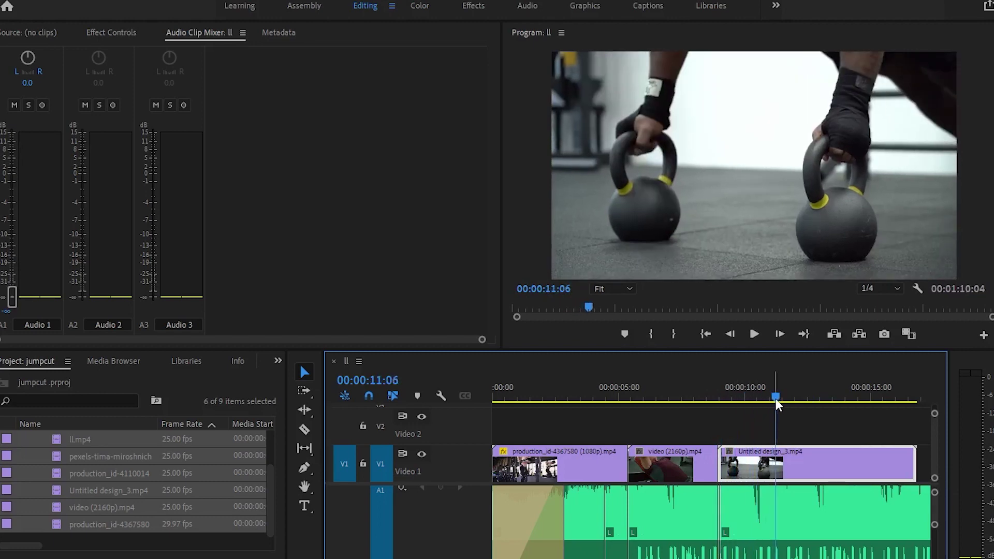
# Split Untitled design_3 at 11:06 and delete the kettlebell portion after the beat.
pyautogui.hotkey('ctrl', 'k')
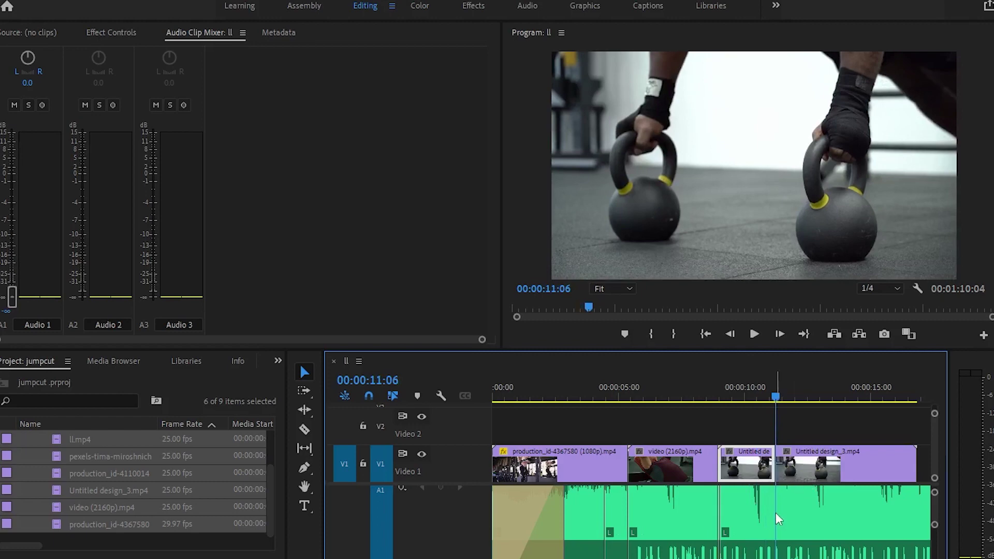
pyautogui.click(776, 514)
pyautogui.click(787, 439)
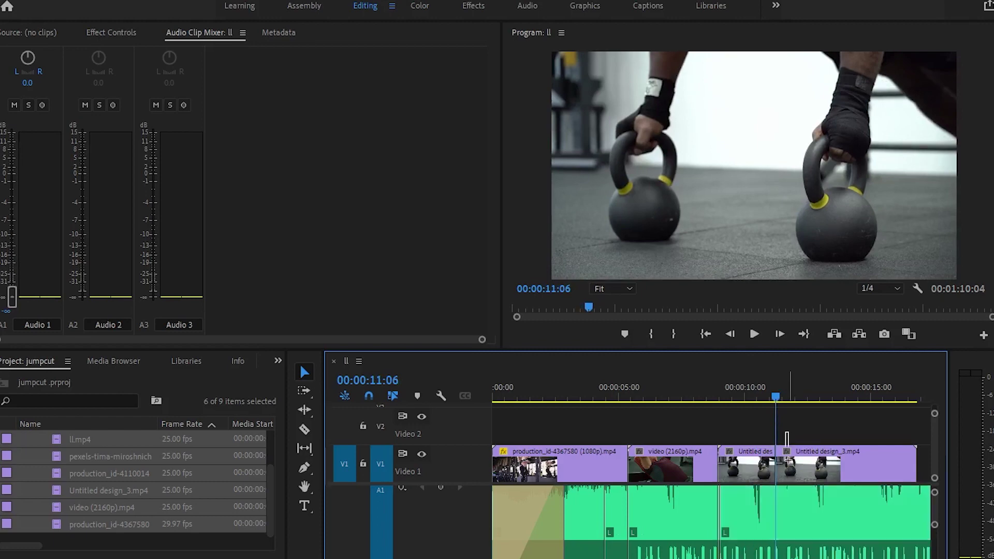
pyautogui.click(786, 458)
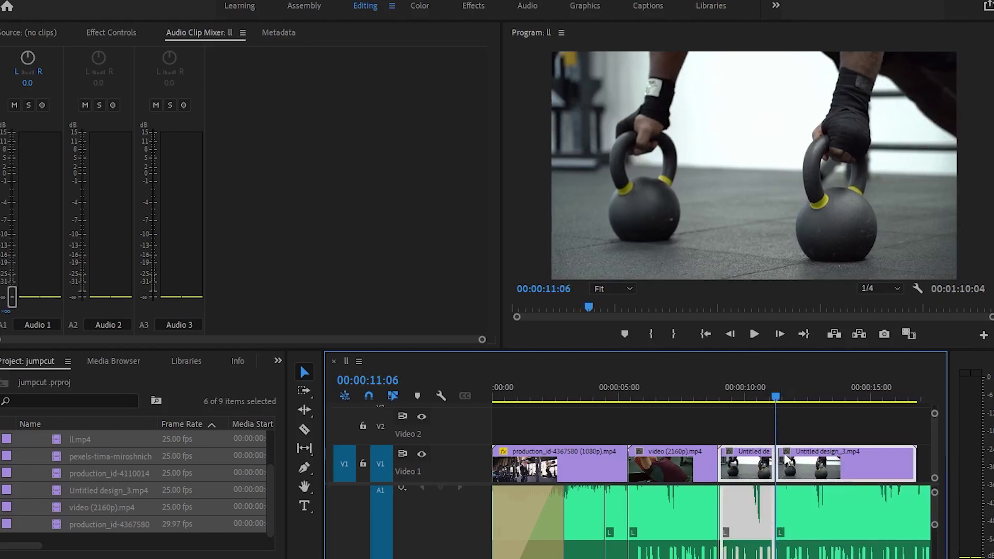
pyautogui.moveTo(776, 398); pyautogui.dragTo(756, 399)
pyautogui.click(813, 443)
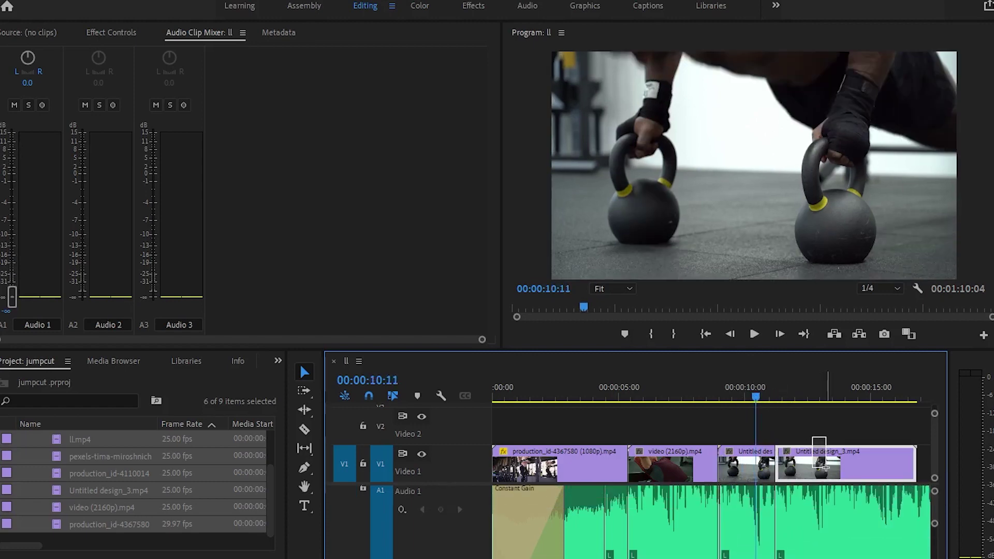
pyautogui.press('Delete')
pyautogui.press('\\')
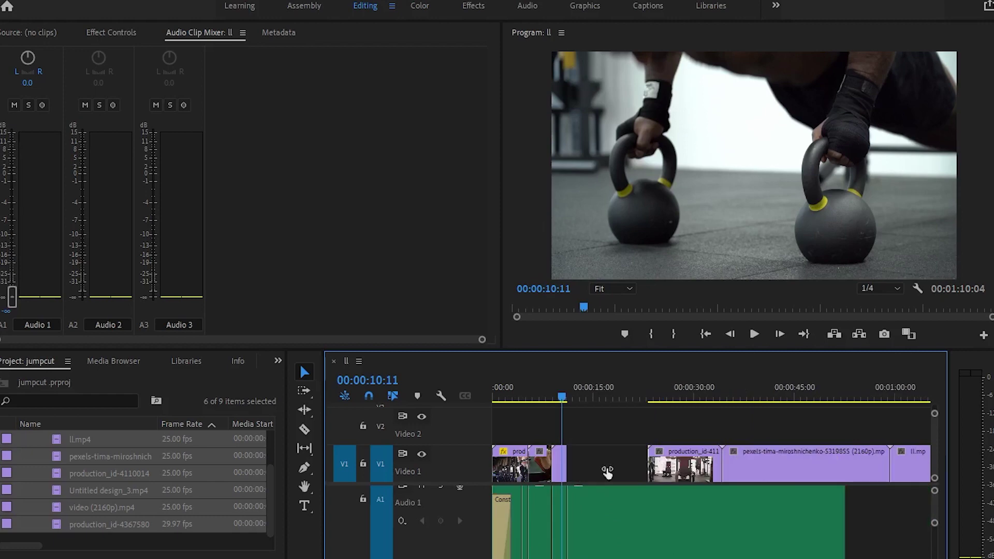
# Slide production_id-4110014 left to close the gap and scrub to the 13:06 beat.
pyautogui.moveTo(649, 464)
pyautogui.mouseDown()
pyautogui.moveTo(734, 471)
pyautogui.moveTo(584, 500)
pyautogui.mouseUp()
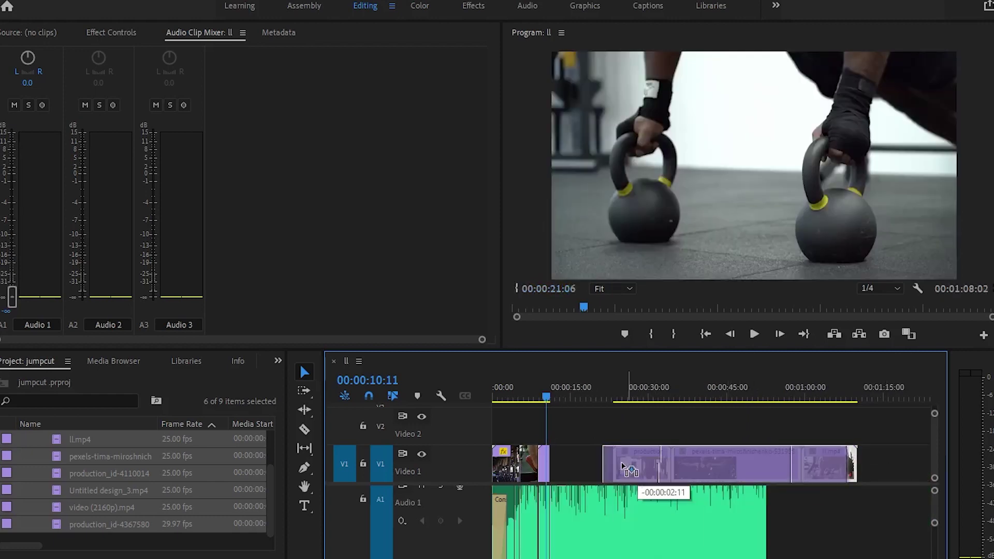
pyautogui.press('\\')
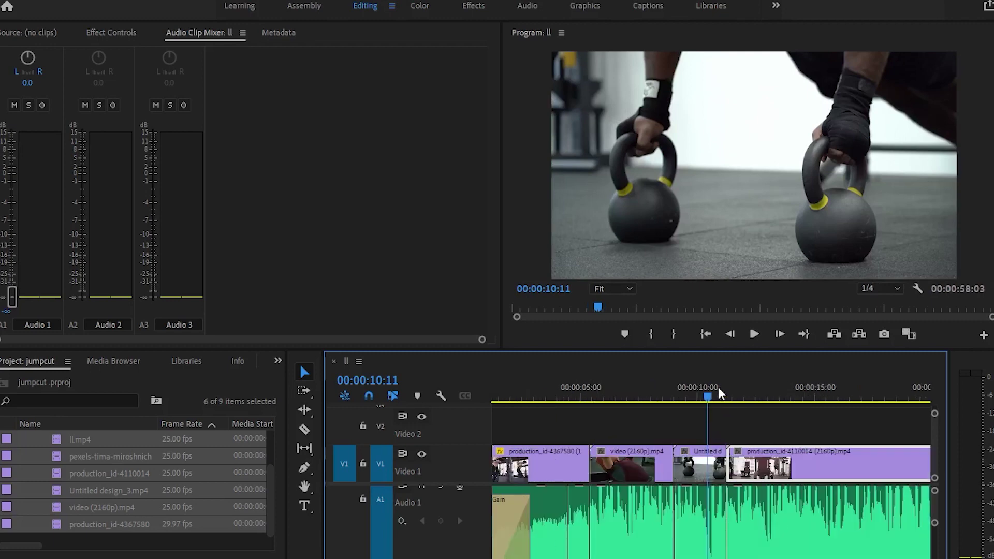
pyautogui.moveTo(713, 394); pyautogui.dragTo(741, 398)
pyautogui.moveTo(766, 397)
pyautogui.mouseDown()
pyautogui.moveTo(751, 396)
pyautogui.moveTo(790, 402)
pyautogui.moveTo(741, 402)
pyautogui.moveTo(776, 402)
pyautogui.mouseUp()
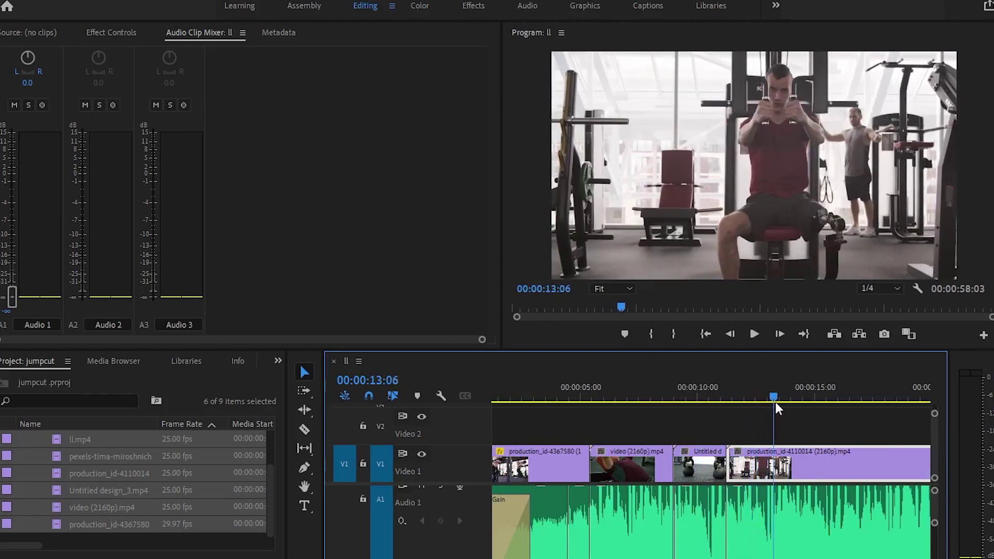
# Cut production_id-4110014 at 13:06 and delete its remainder.
pyautogui.moveTo(787, 454); pyautogui.dragTo(790, 554)
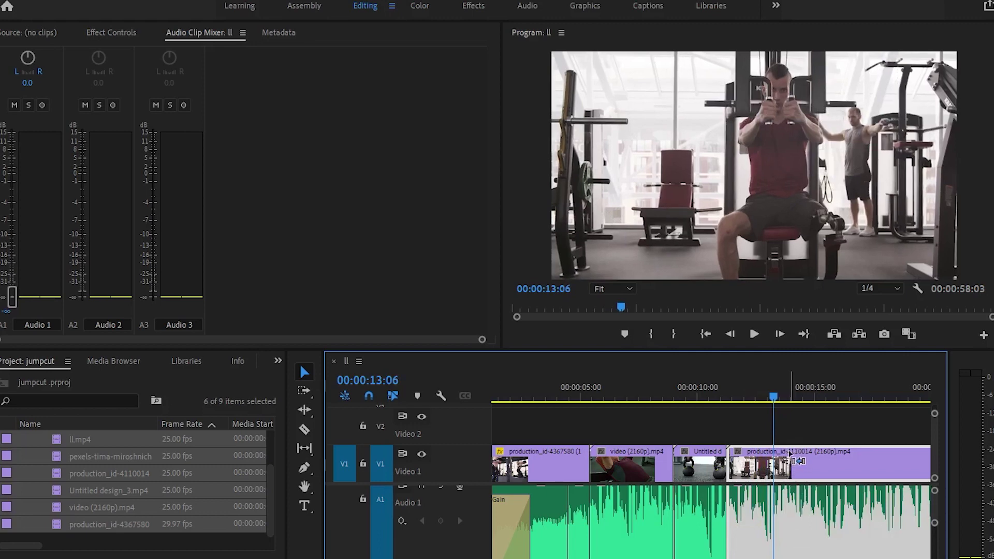
pyautogui.moveTo(790, 454); pyautogui.dragTo(784, 435)
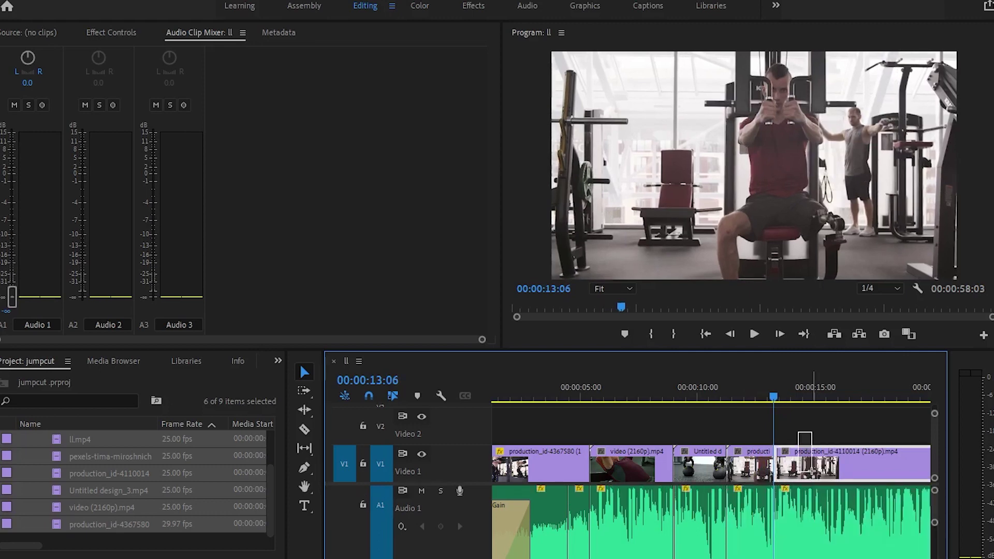
pyautogui.press('Delete')
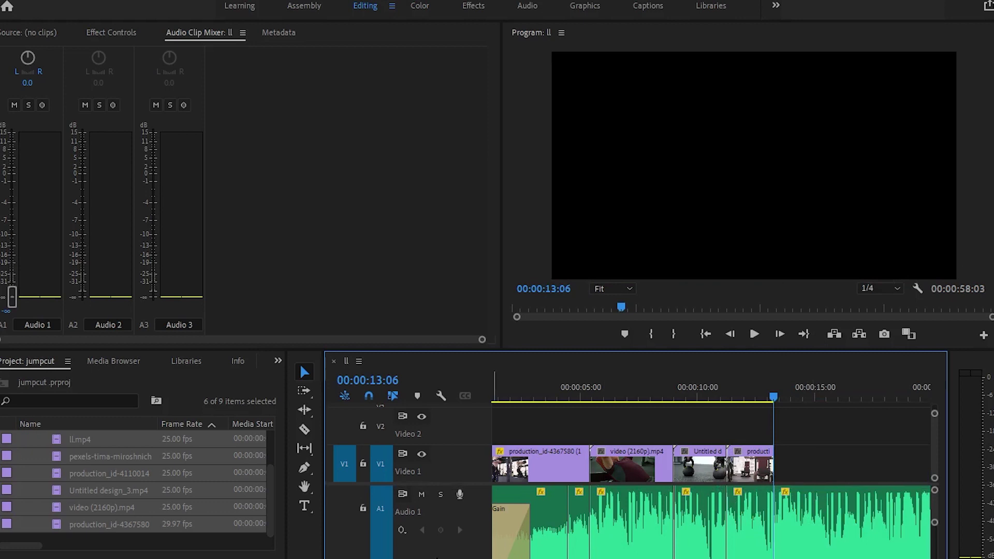
# Snap the pexels-tima-miroshnichenko clip against the production clip at 13:06 and save the project.
pyautogui.press('-')
pyautogui.press('-')
pyautogui.press('-')
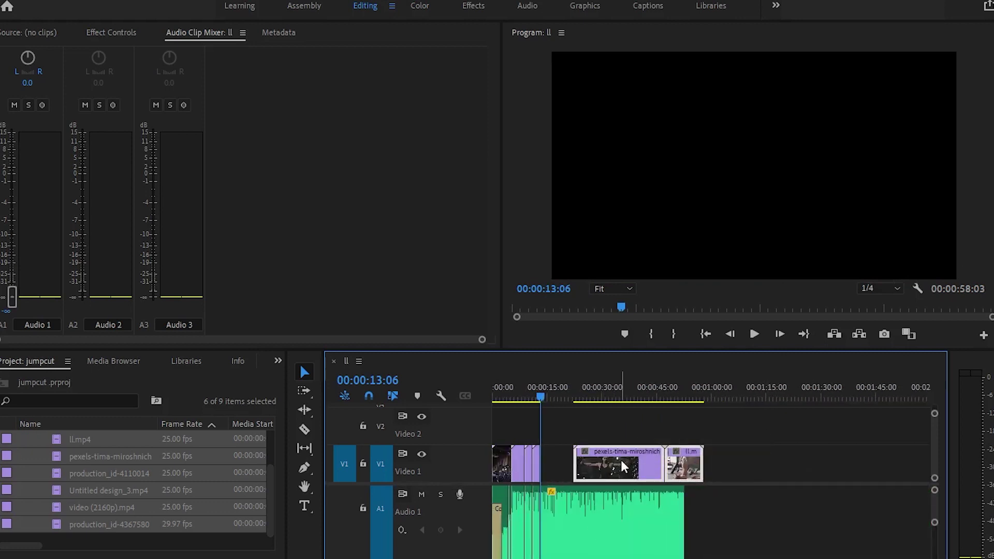
pyautogui.moveTo(623, 468); pyautogui.dragTo(589, 468)
pyautogui.press('=')
pyautogui.press('=')
pyautogui.press('=')
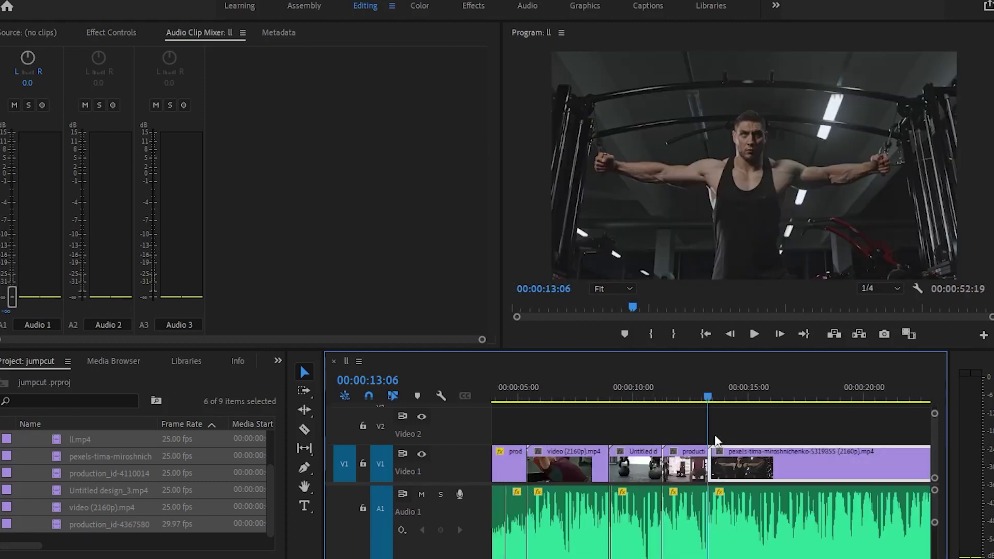
pyautogui.hotkey('ctrl', 's')
# Split the pexels clip at 16:07 and delete the part after it.
pyautogui.moveTo(710, 398); pyautogui.dragTo(767, 403)
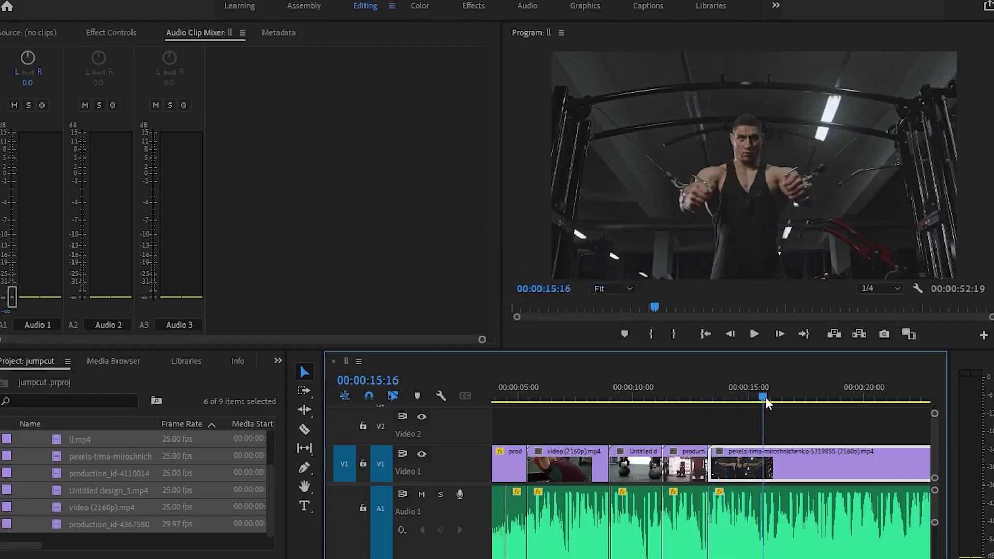
pyautogui.moveTo(766, 397); pyautogui.dragTo(781, 396)
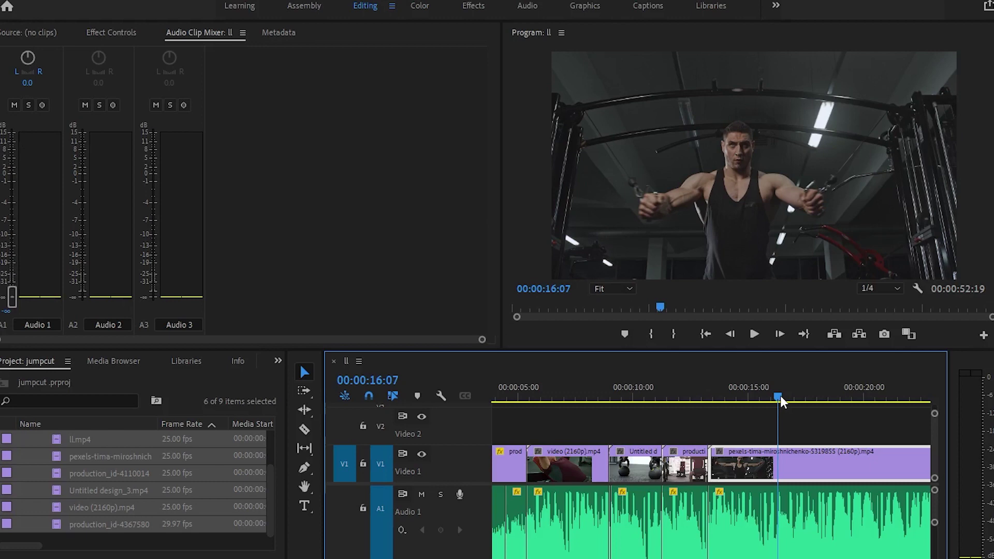
pyautogui.click(801, 463)
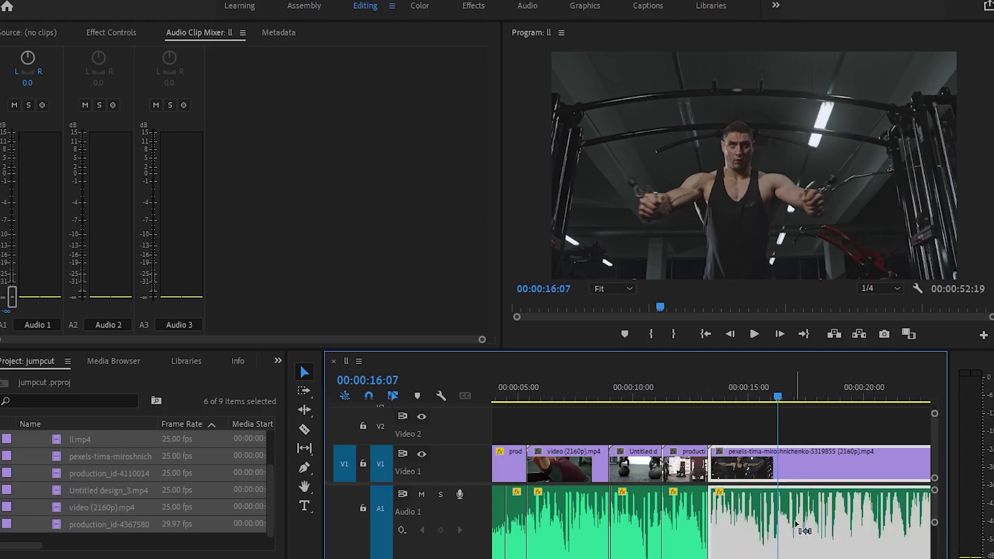
pyautogui.hotkey('ctrl', 'k')
pyautogui.click(816, 467)
pyautogui.press('Delete')
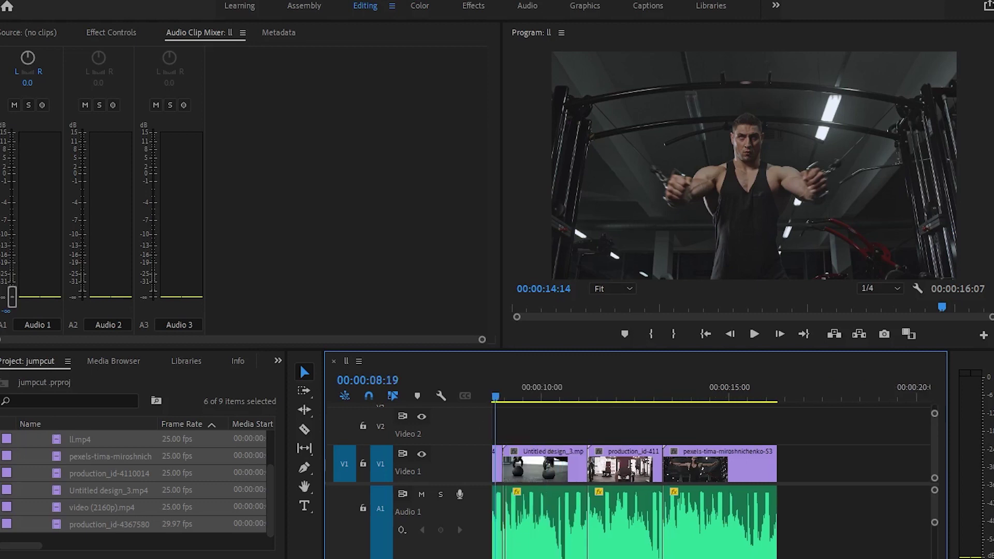
# From the Effects panel, drop the Constant Power crossfade onto the end of the A1 music clip.
pyautogui.click(278, 361)
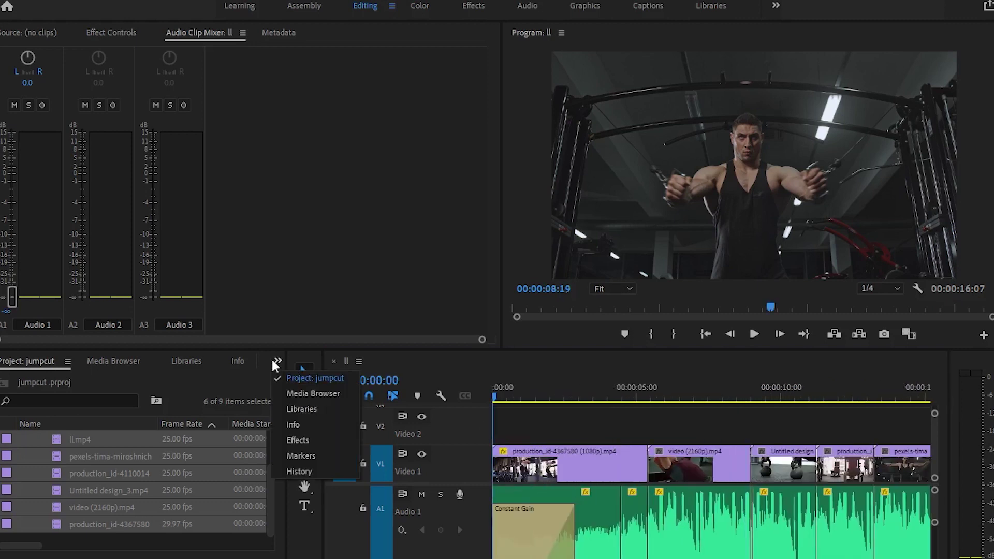
pyautogui.click(298, 441)
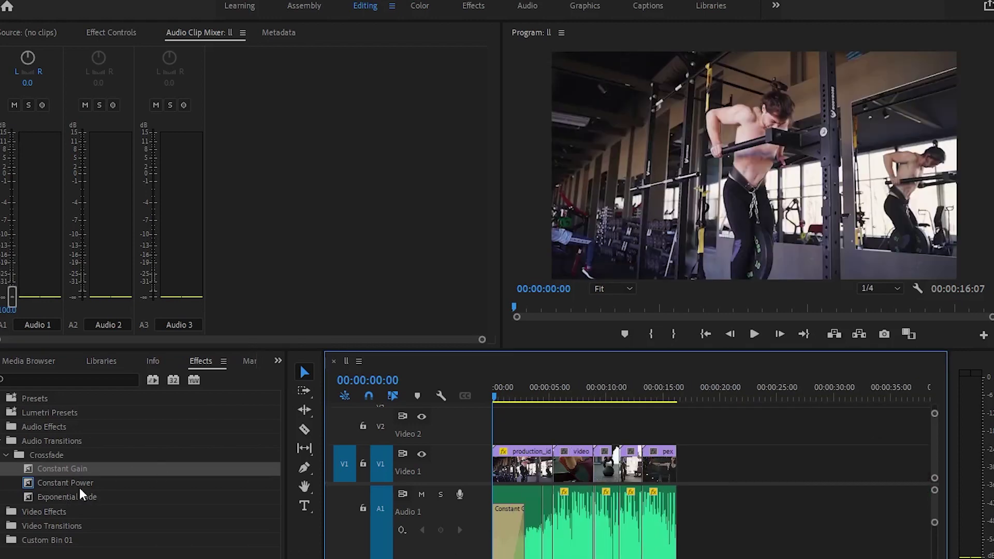
pyautogui.moveTo(86, 483); pyautogui.dragTo(133, 487)
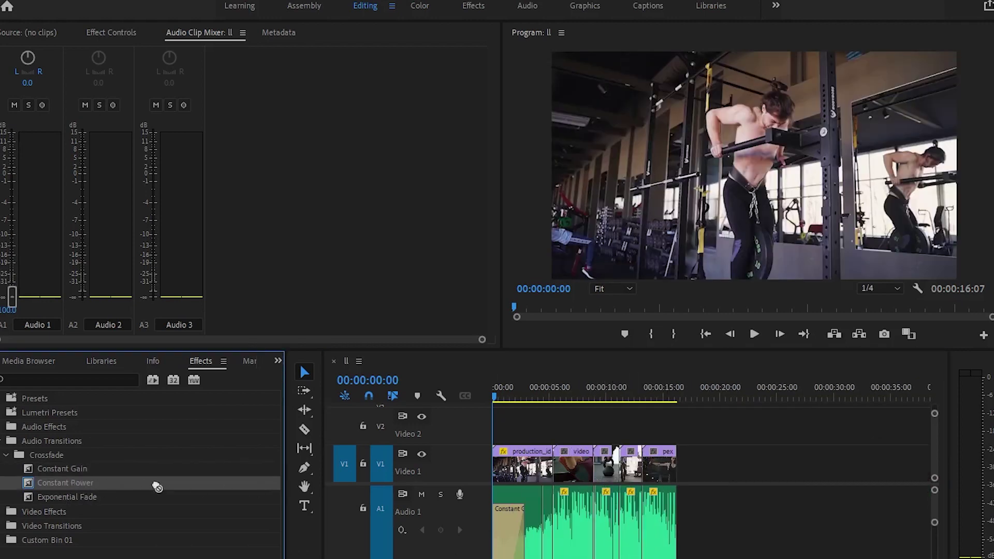
pyautogui.moveTo(133, 487); pyautogui.dragTo(672, 511)
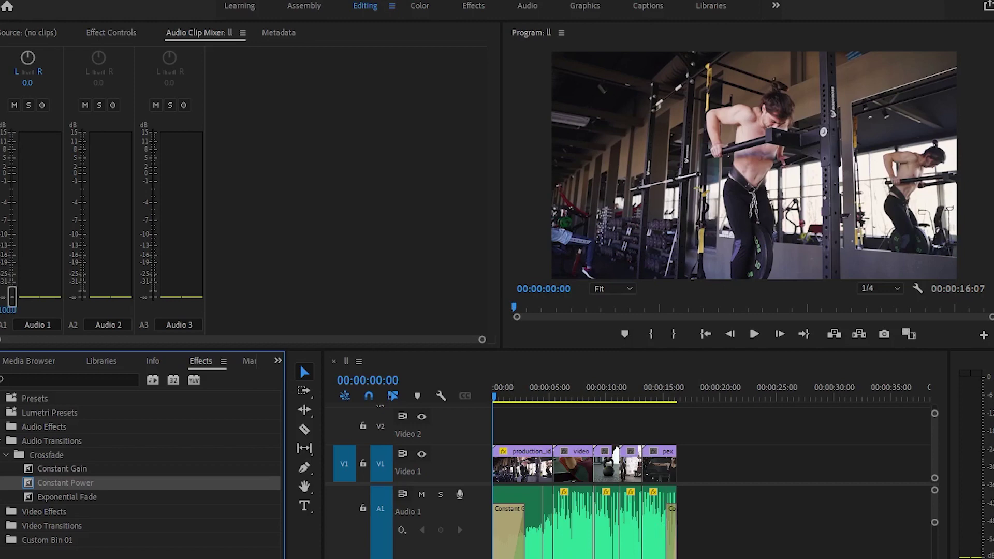
pyautogui.press('-')
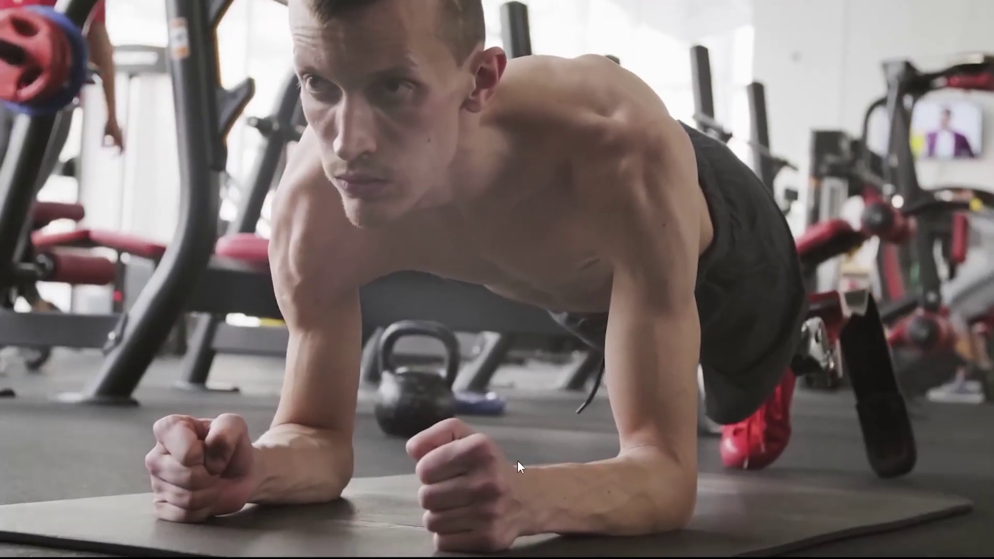
# Watch the exported 14-second gym jump-cut video playing in Movies & TV.
pyautogui.moveTo(518, 461)
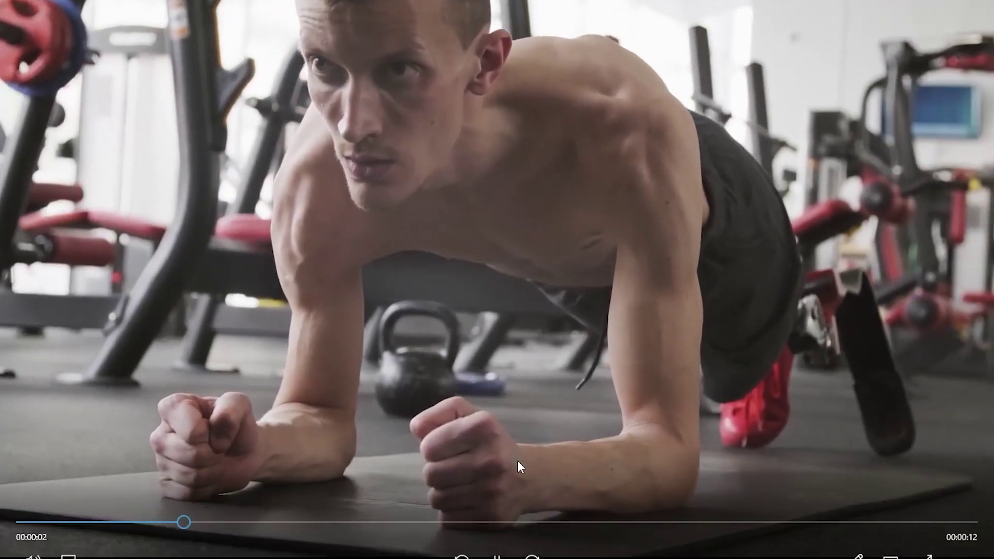